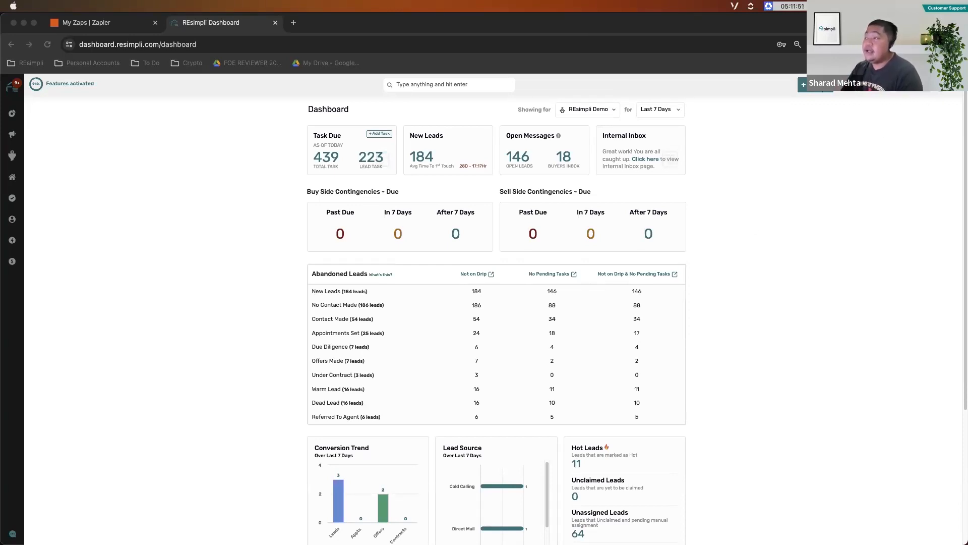
- Open the Webhook/API Token settings from the REsimpli account menu
key("super+Tab")
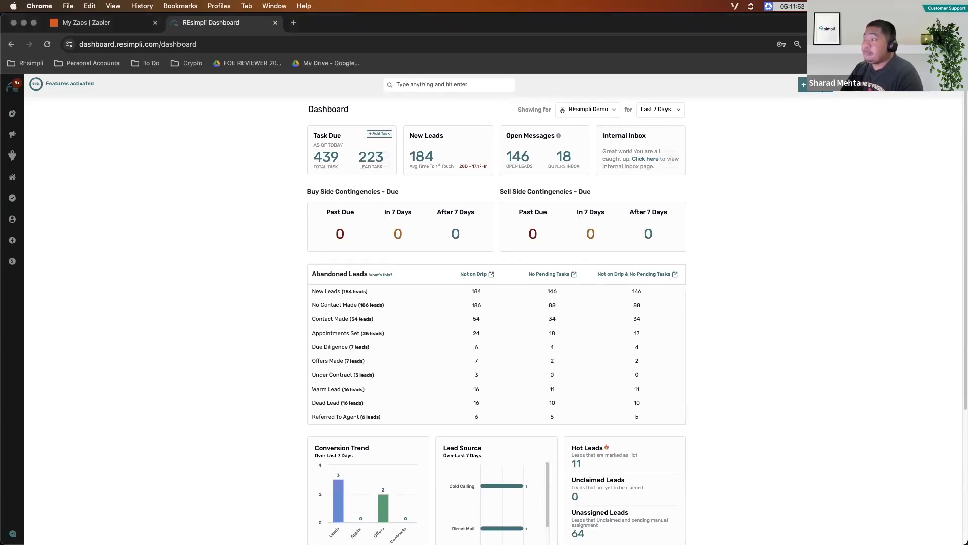
left_click(946, 84)
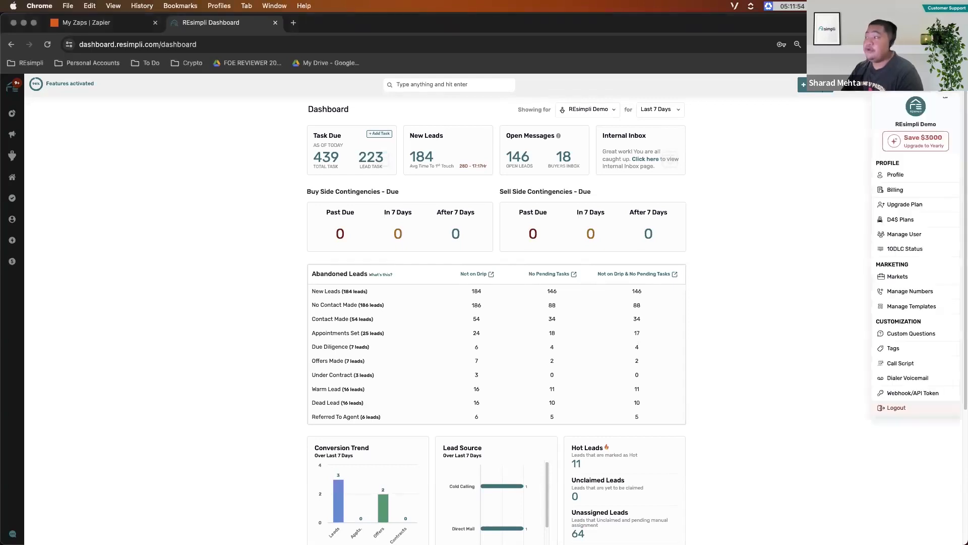
left_click(909, 396)
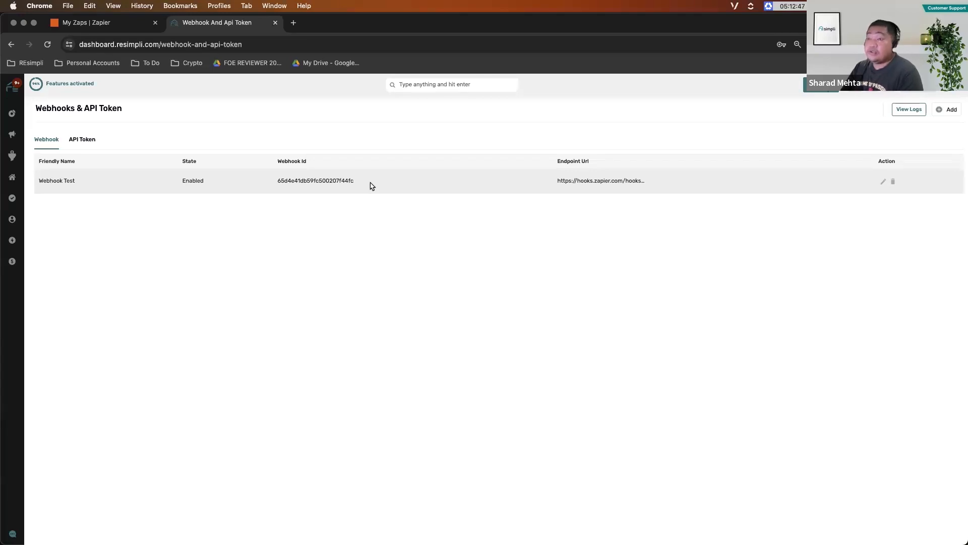
- Switch to Zapier and create a new Zap
left_click(103, 24)
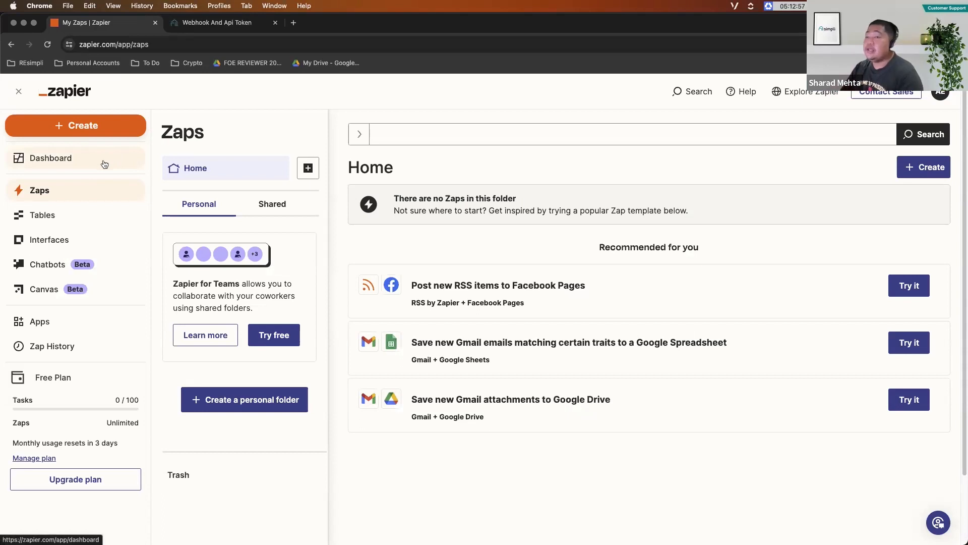
left_click(71, 127)
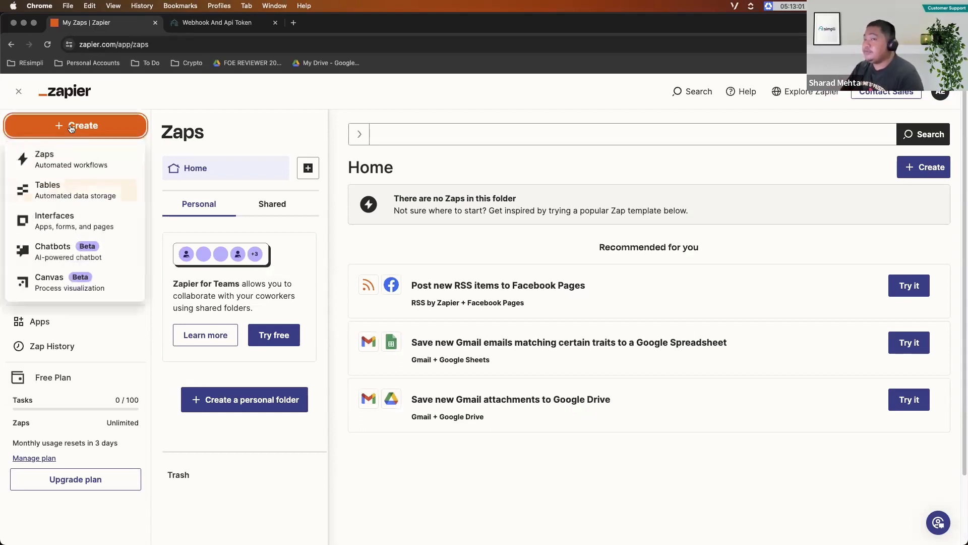
left_click(52, 162)
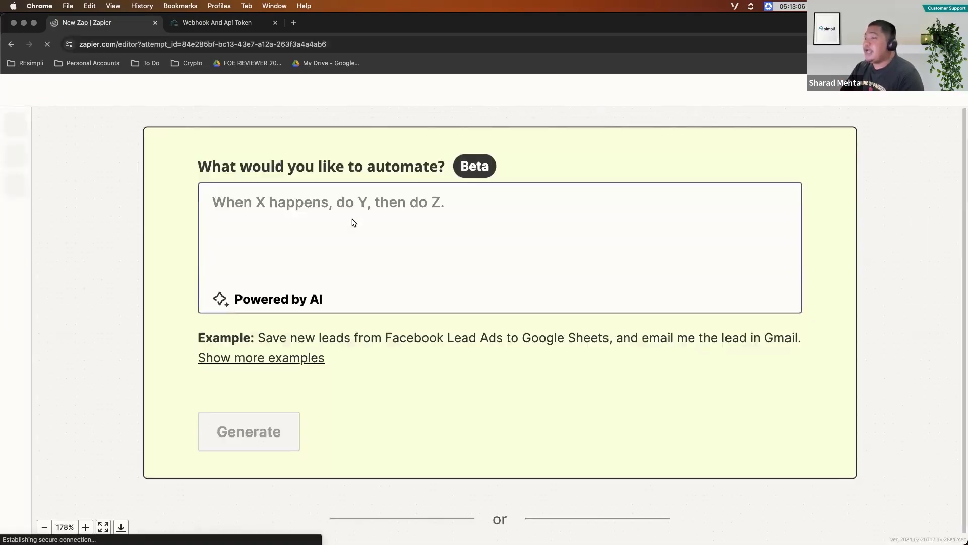
- Choose the built-in Webhook tool as the new Zap's trigger
scroll(555, 268, "down", 3)
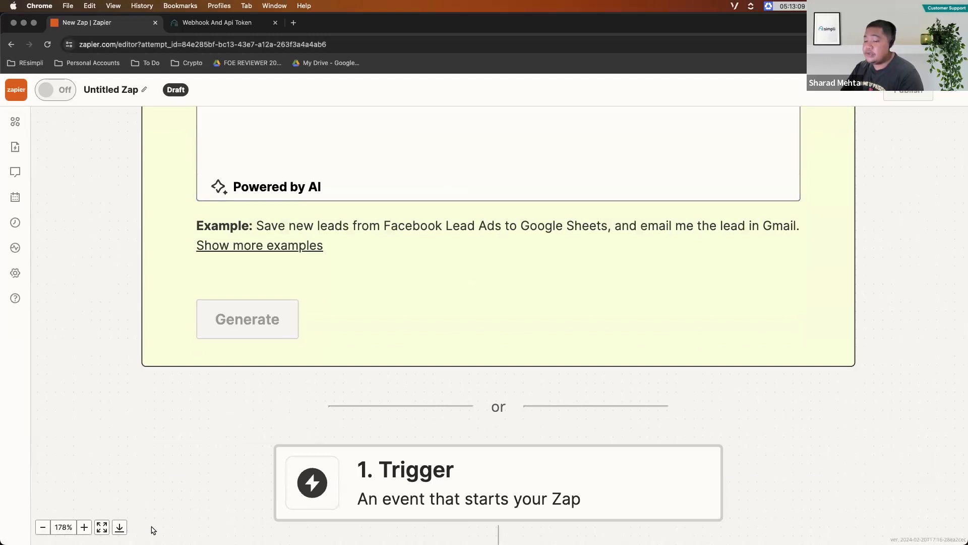
left_click(42, 527)
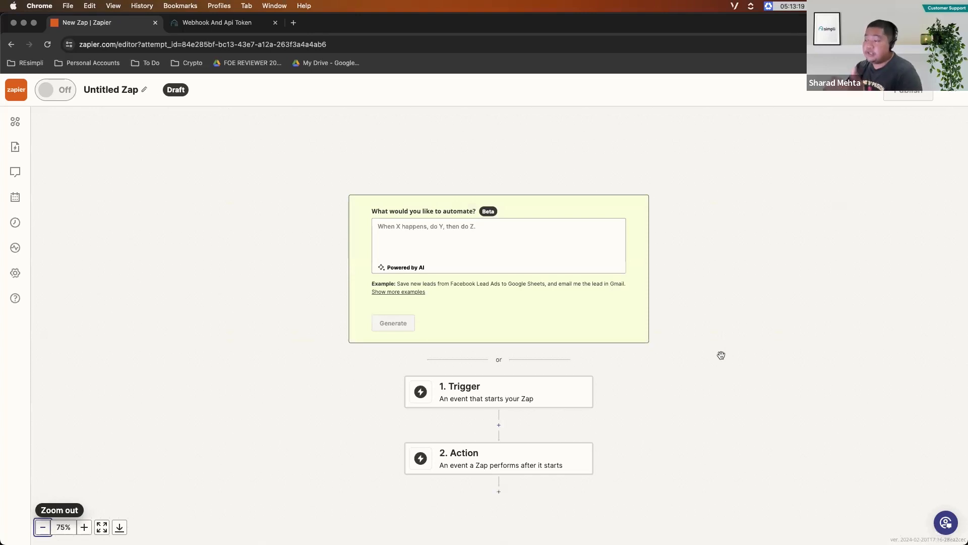
left_click(487, 397)
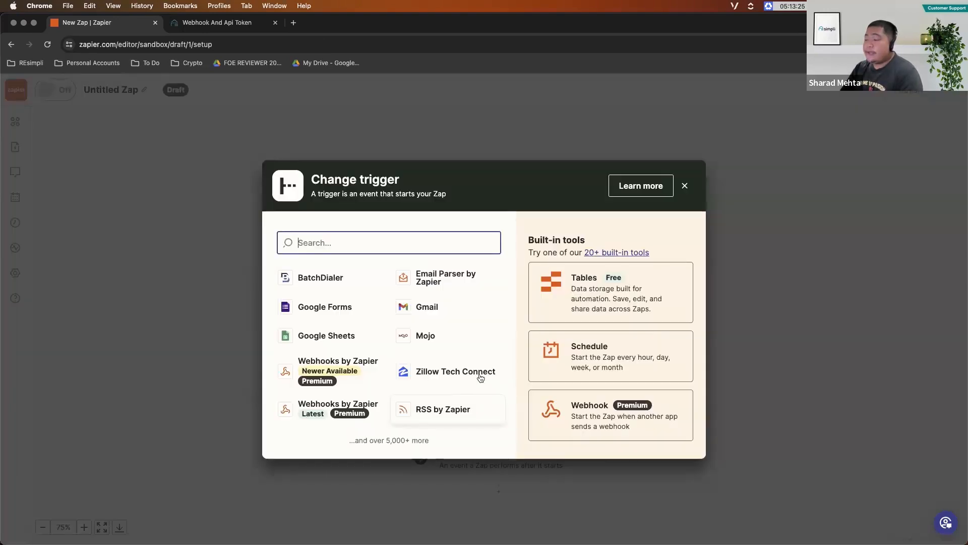
left_click(588, 415)
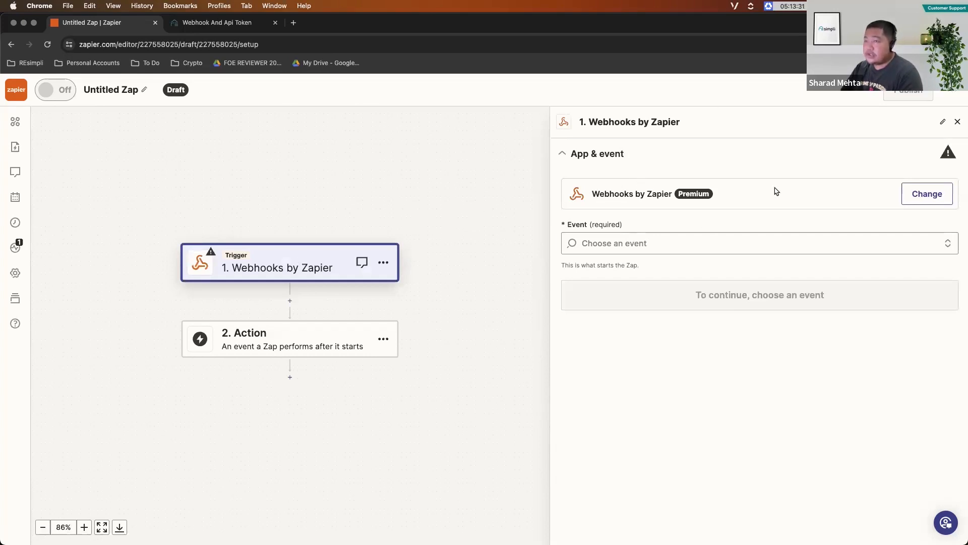
- Set the trigger event to Catch Hook, leave the child key empty, and copy the Zap's webhook URL
left_click(617, 241)
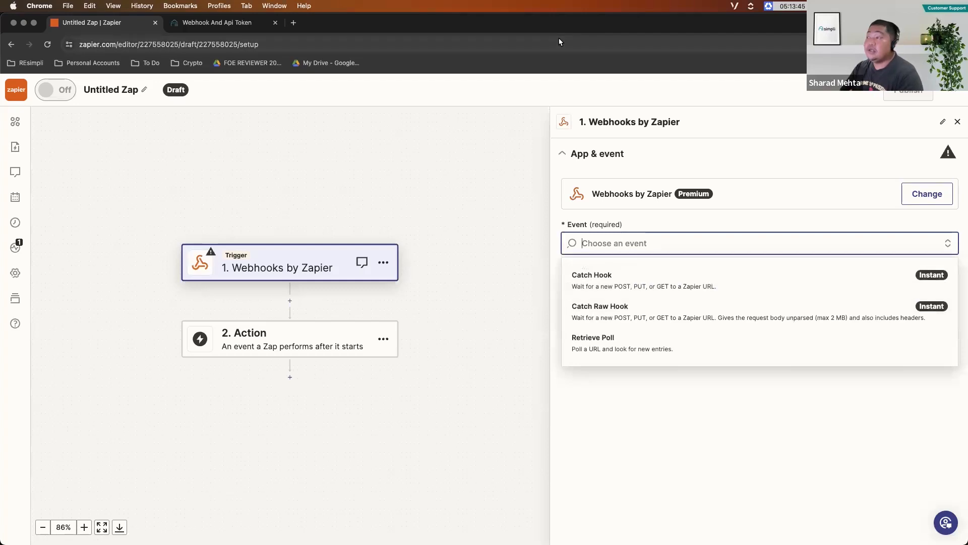
left_click(618, 284)
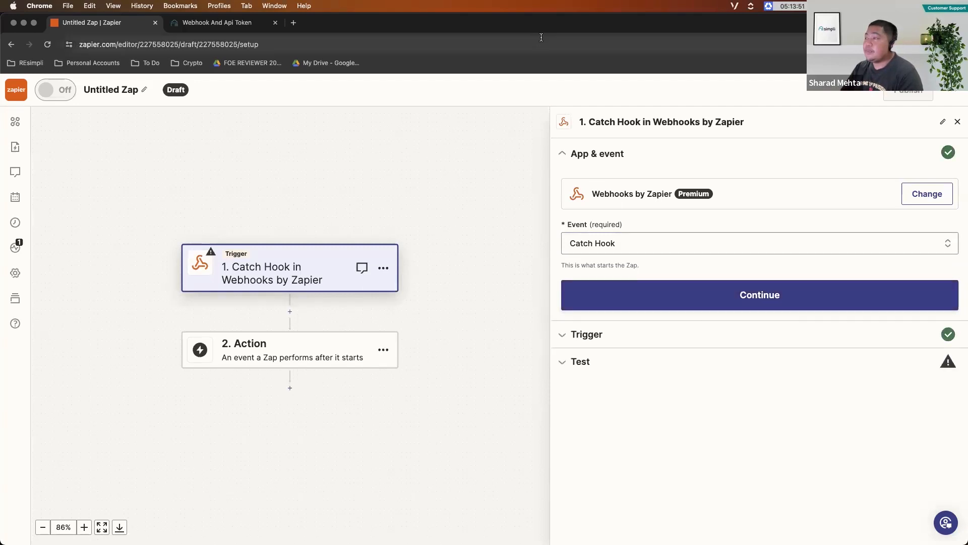
left_click(762, 296)
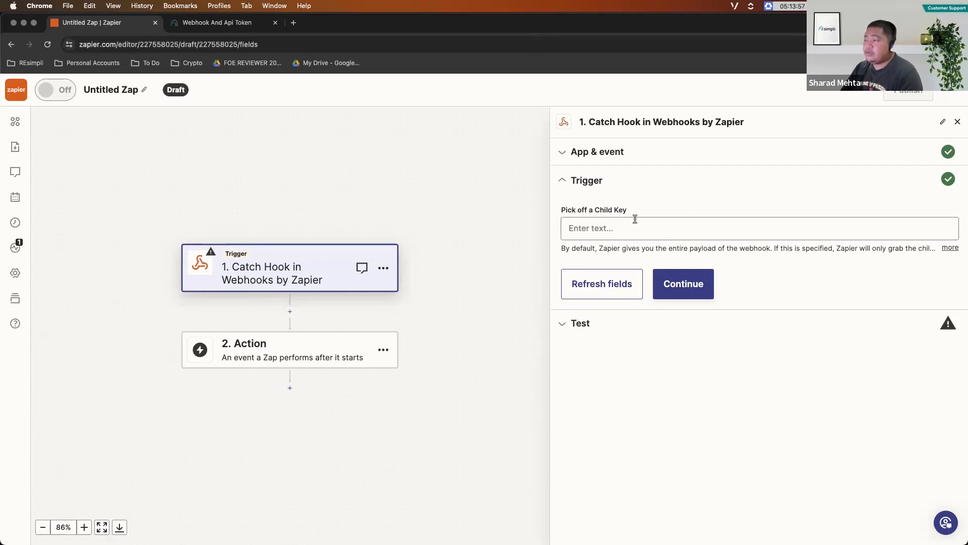
left_click(689, 290)
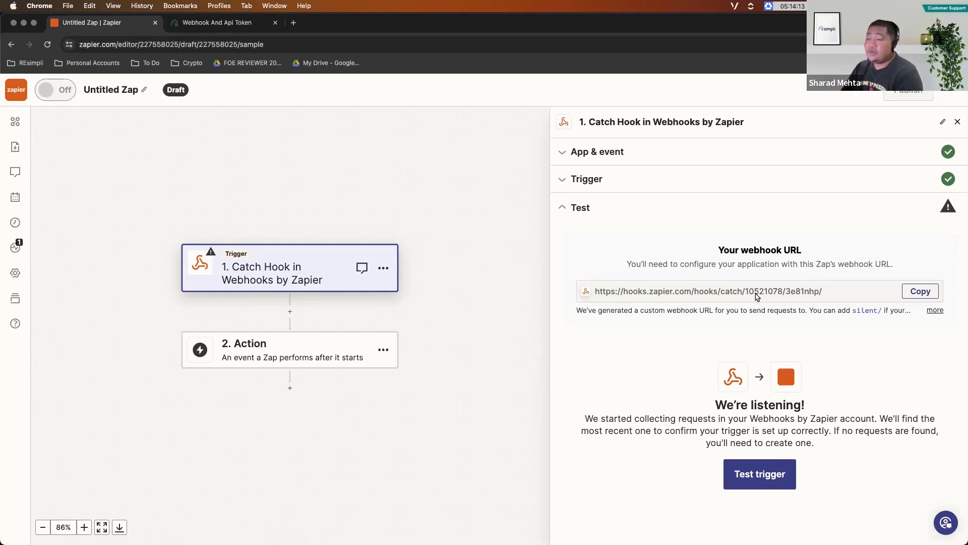
left_click(921, 292)
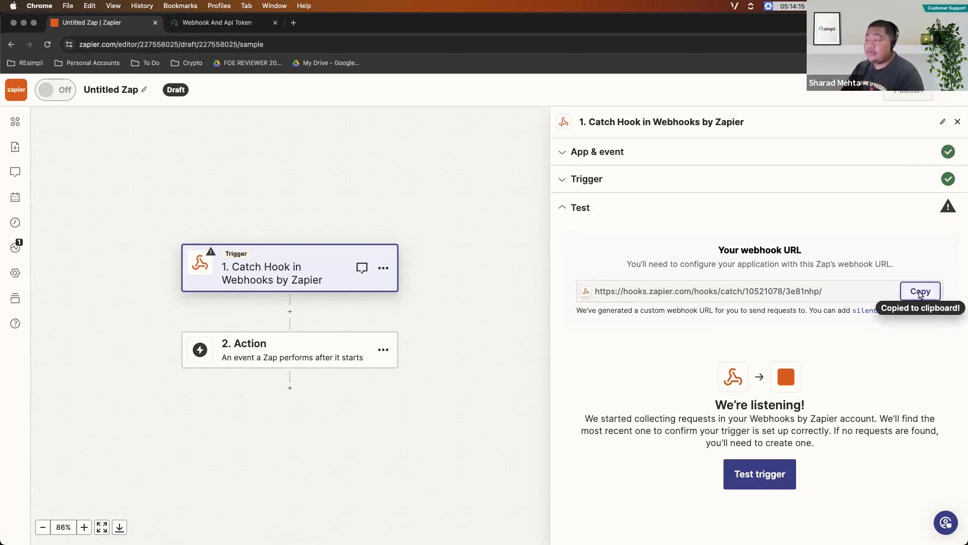
- Switch to REsimpli and delete the existing webhook named Webhook Test
left_click(225, 22)
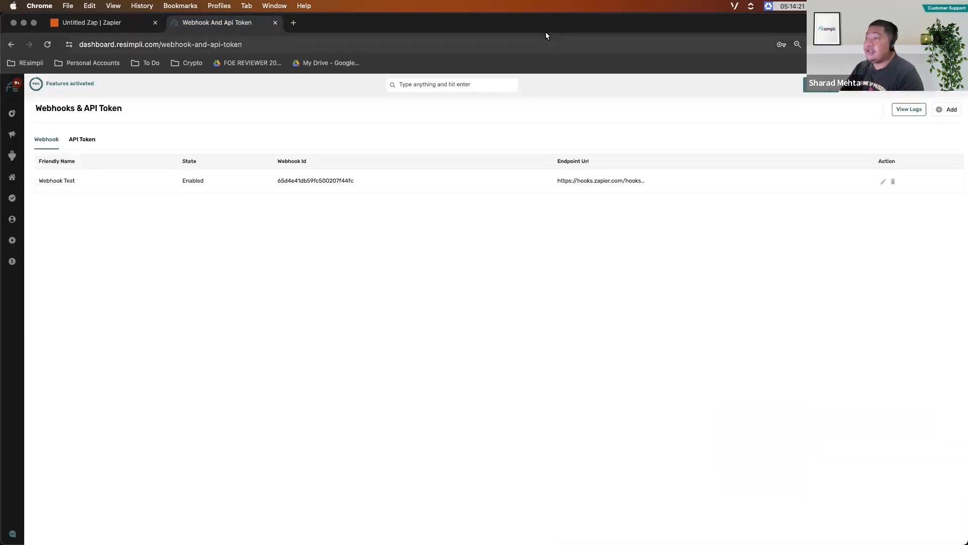
left_click(894, 182)
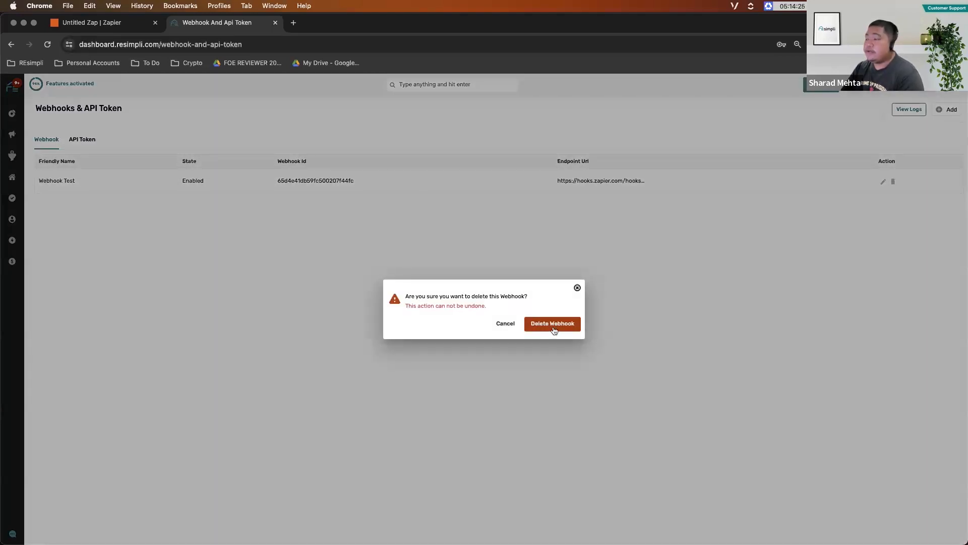
left_click(553, 329)
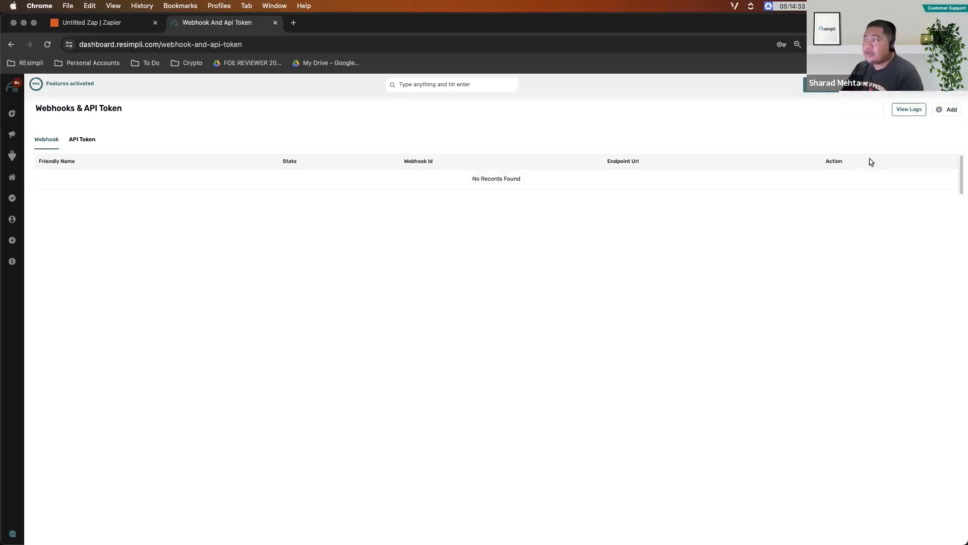
- Start a new webhook and paste the copied Zapier webhook URL as its Post URL
left_click(949, 112)
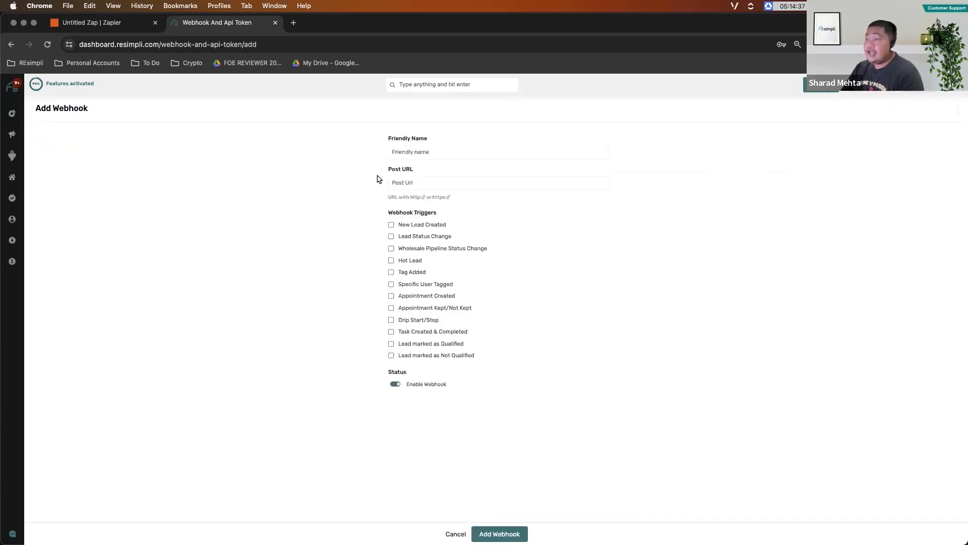
right_click(418, 184)
left_click(432, 252)
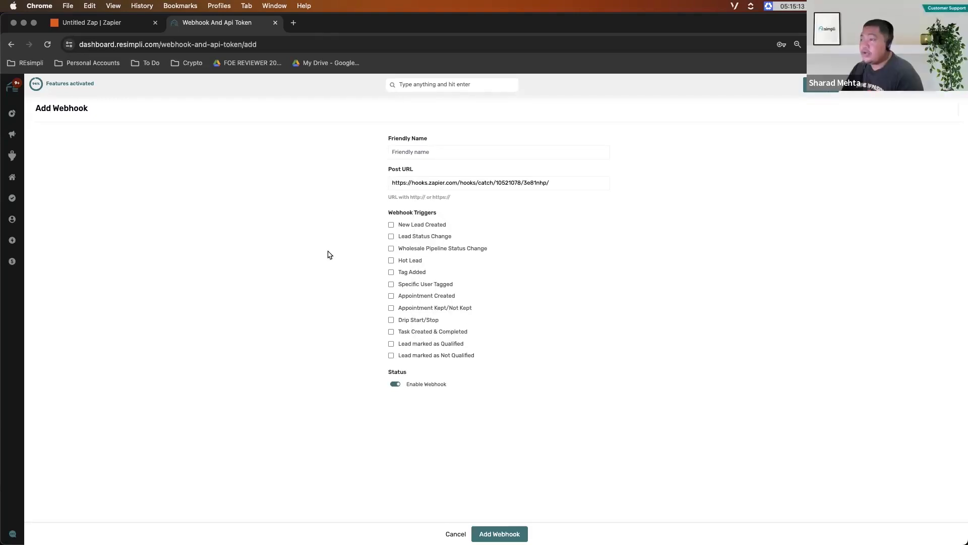
- Select the "Lead marked as Qualified" trigger, name the webhook "Test Webhook", and add it
left_click(428, 158)
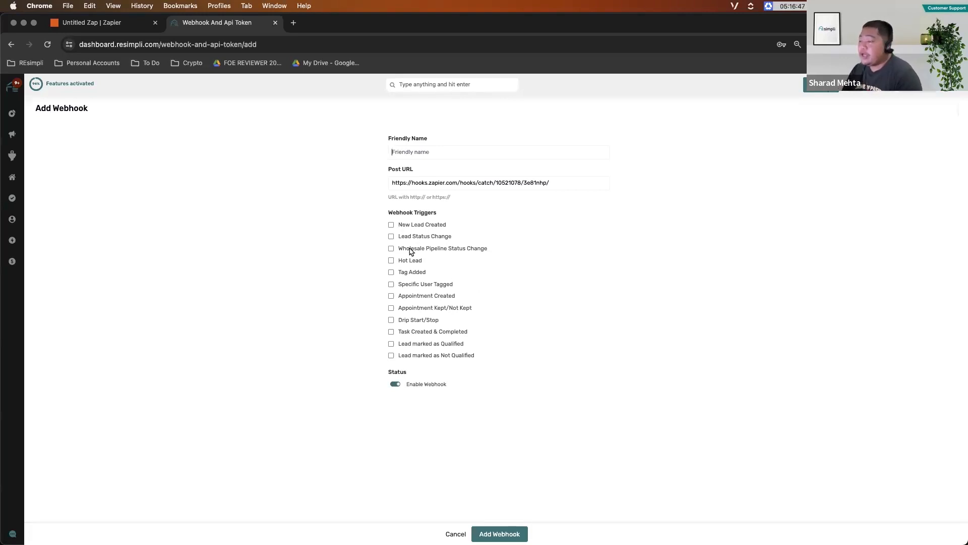
left_click(392, 345)
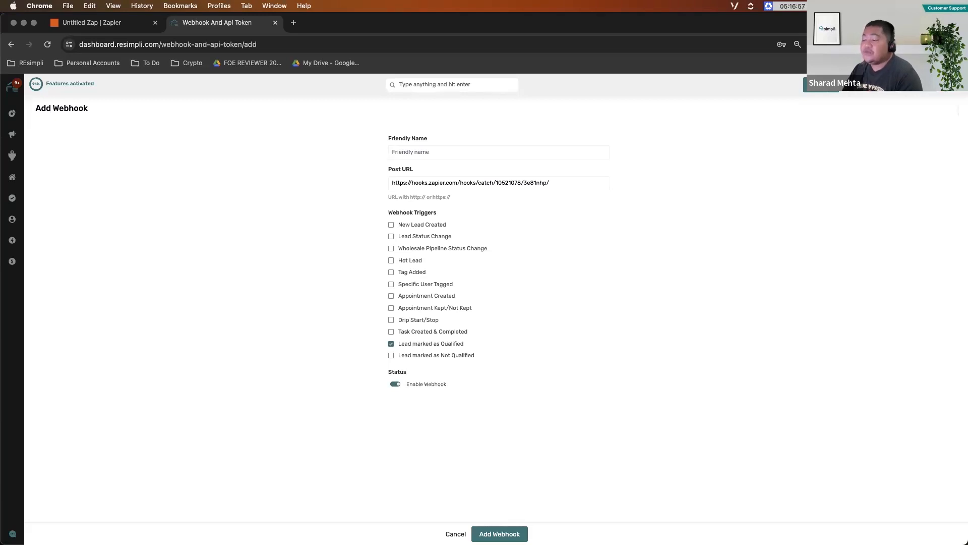
left_click(499, 533)
type("Test Web")
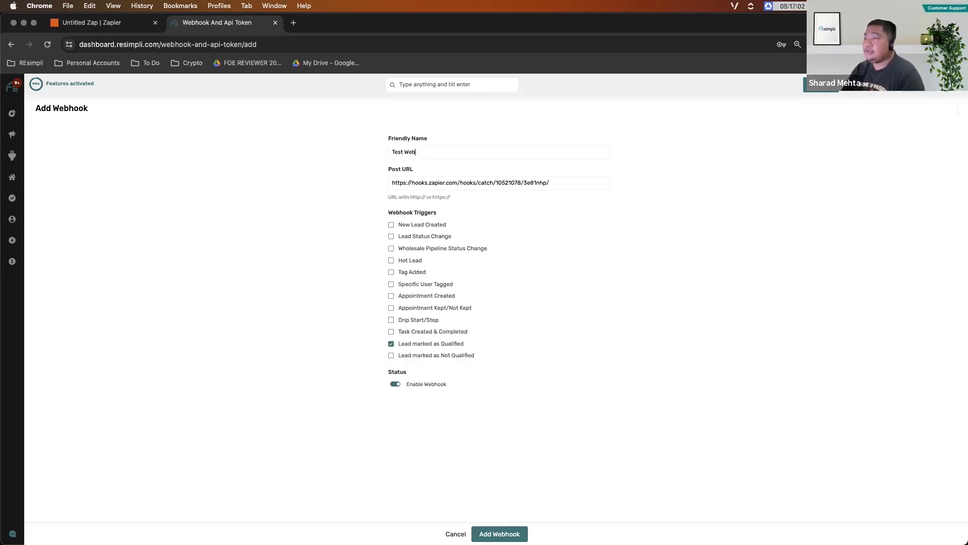
type("hook")
left_click(522, 531)
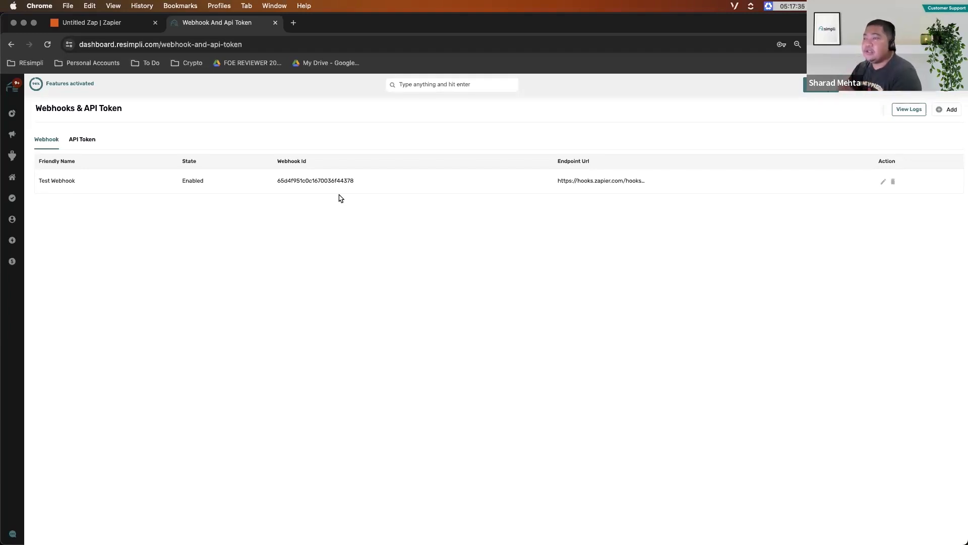
- Open the Staunton, VA lead from the New Leads stage in REsimpli and mark it as Qualified
left_click(109, 25)
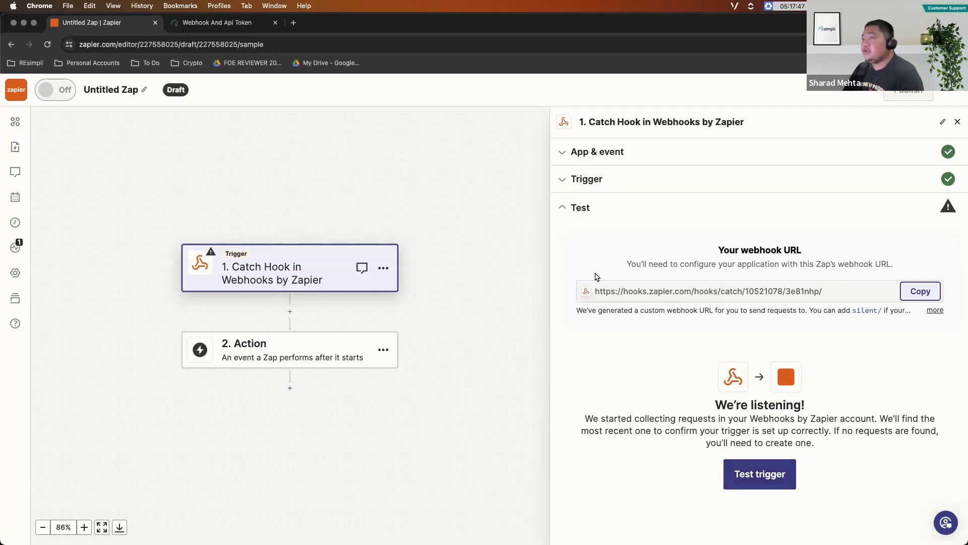
left_click(219, 24)
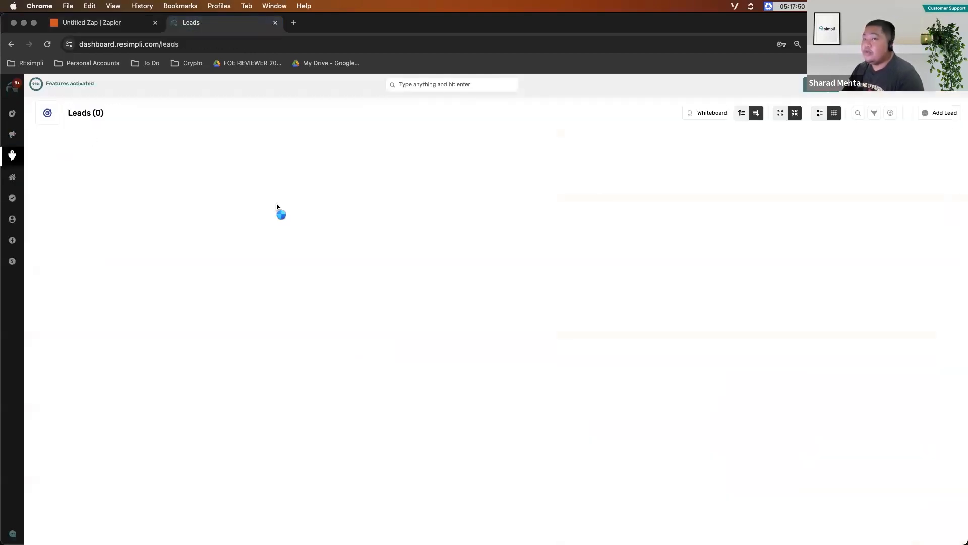
left_click(14, 157)
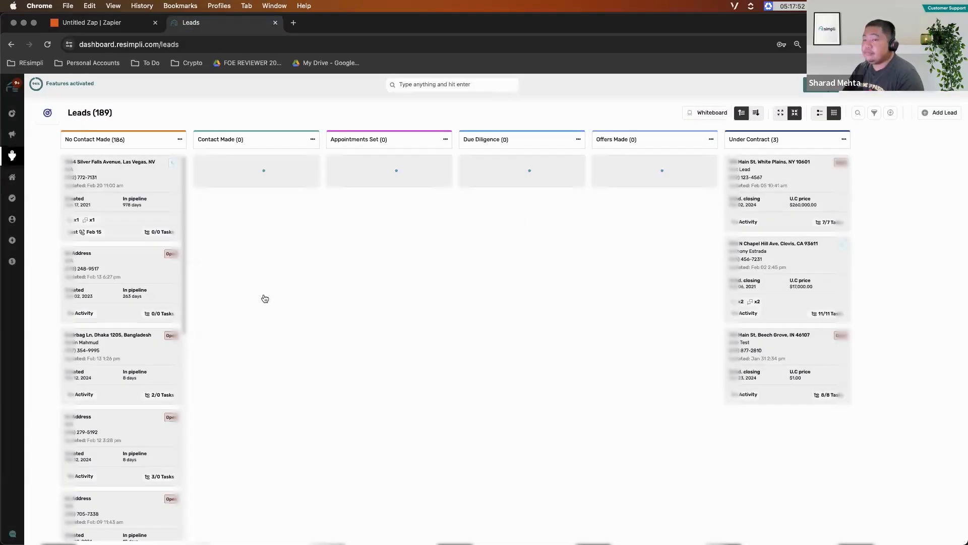
scroll(76, 413, "down", 4)
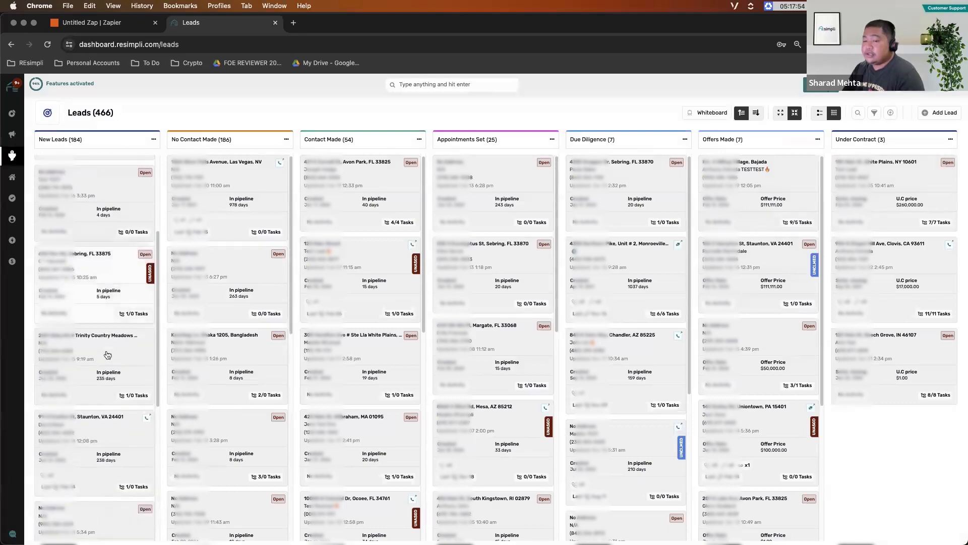
left_click(76, 414)
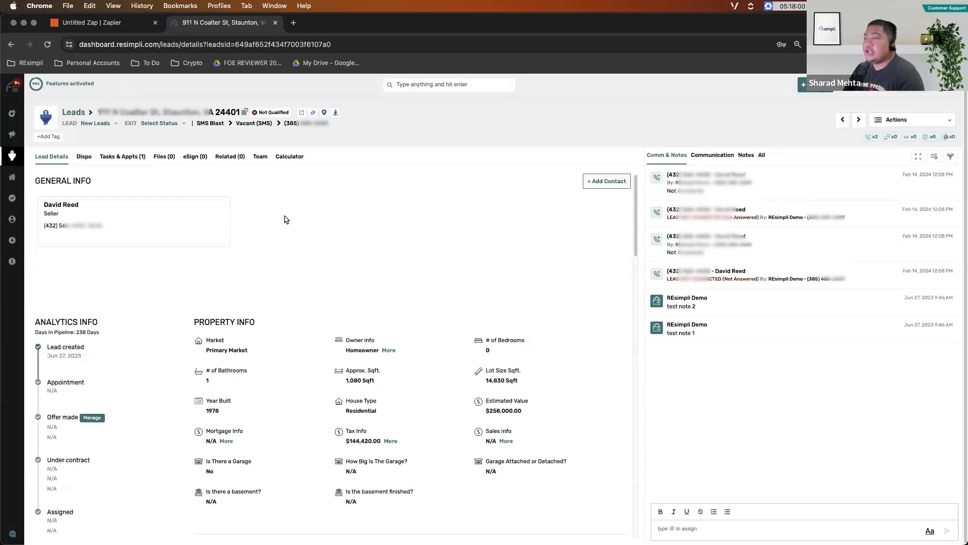
left_click(269, 113)
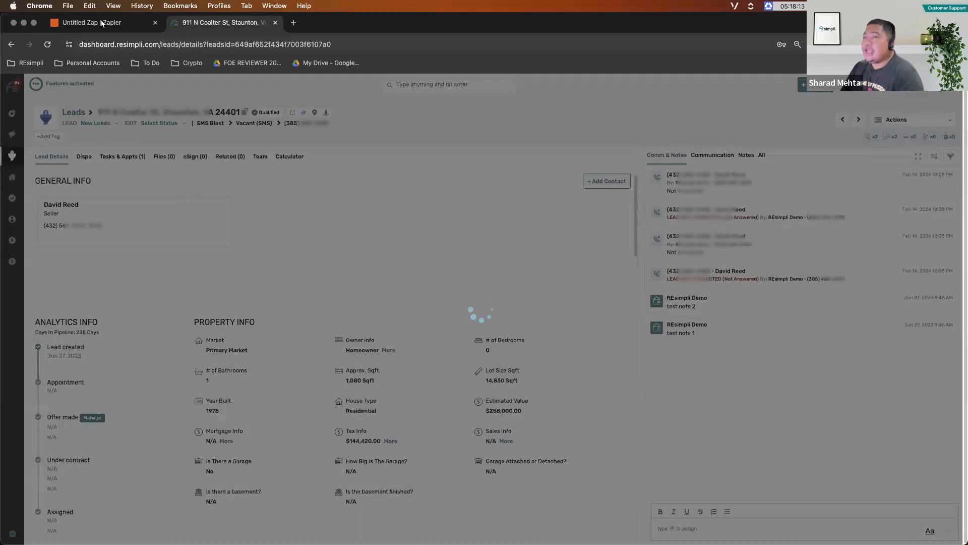
- Switch to Zapier, test the Catch Hook trigger, and review the lead data in the pulled request record
left_click(101, 23)
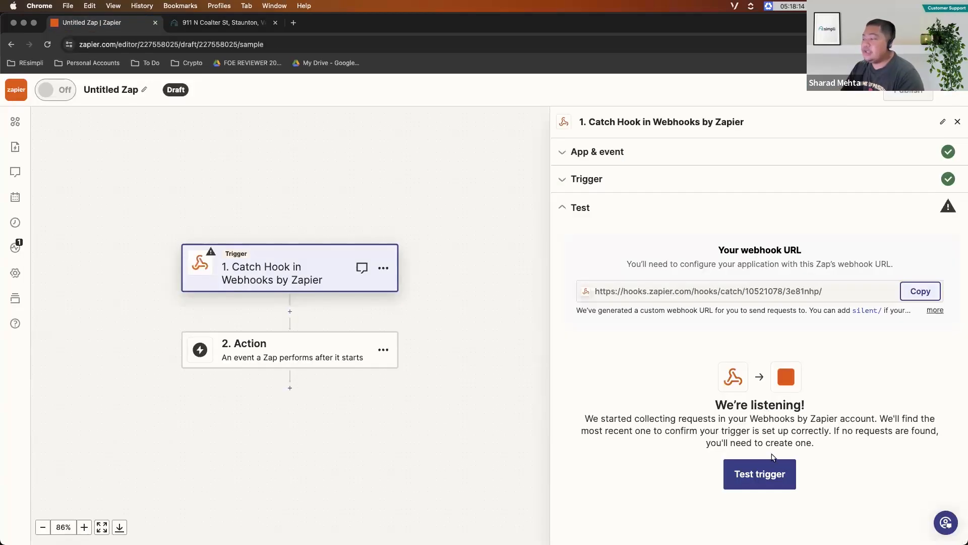
left_click(760, 477)
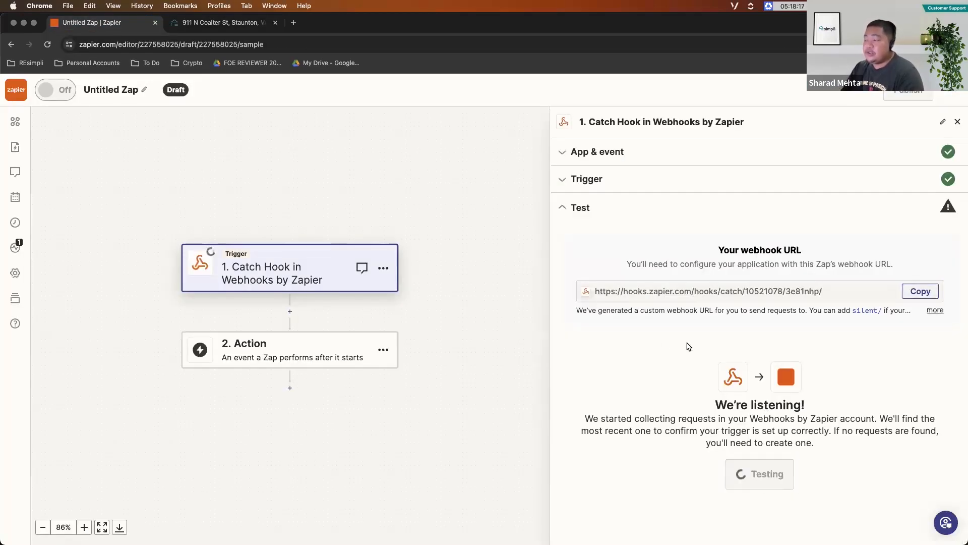
left_click(222, 22)
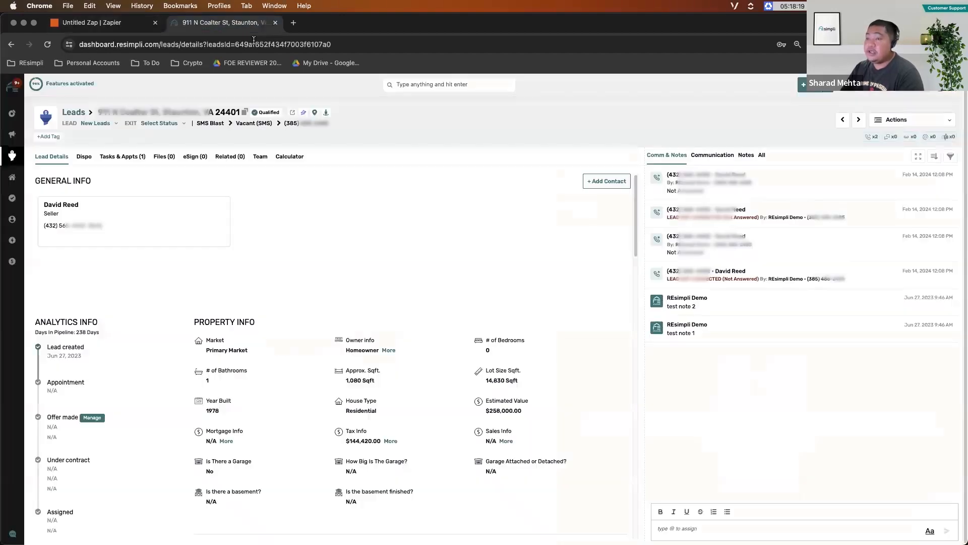
left_click(96, 25)
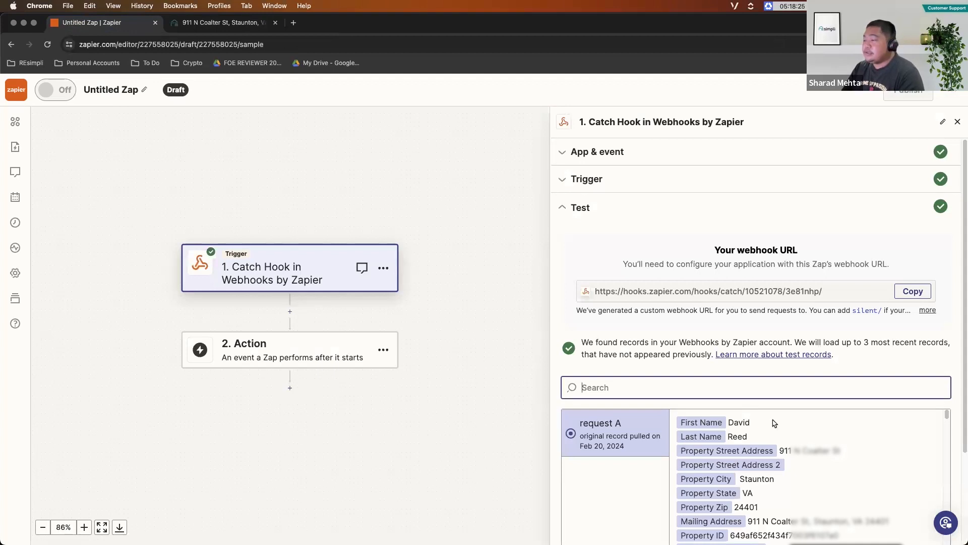
scroll(771, 349, "down", 3)
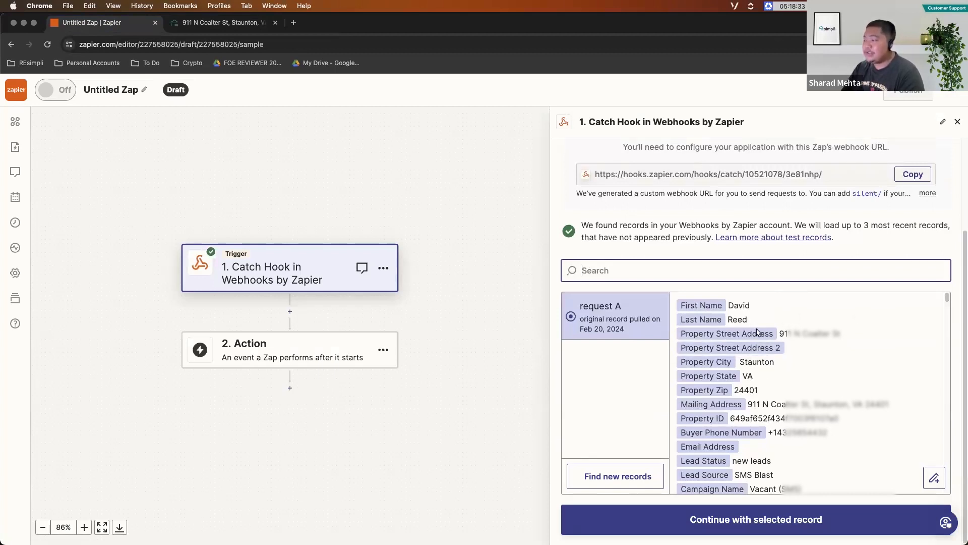
- Skim request A's lead fields from the contact details through to the offer, contract and buyer fields
left_click(245, 24)
left_click(123, 22)
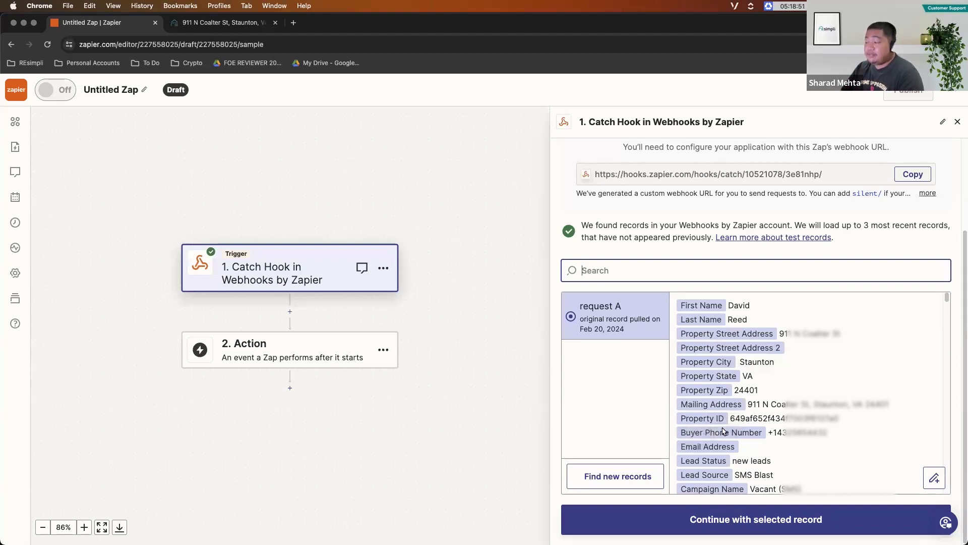
scroll(712, 422, "down", 1)
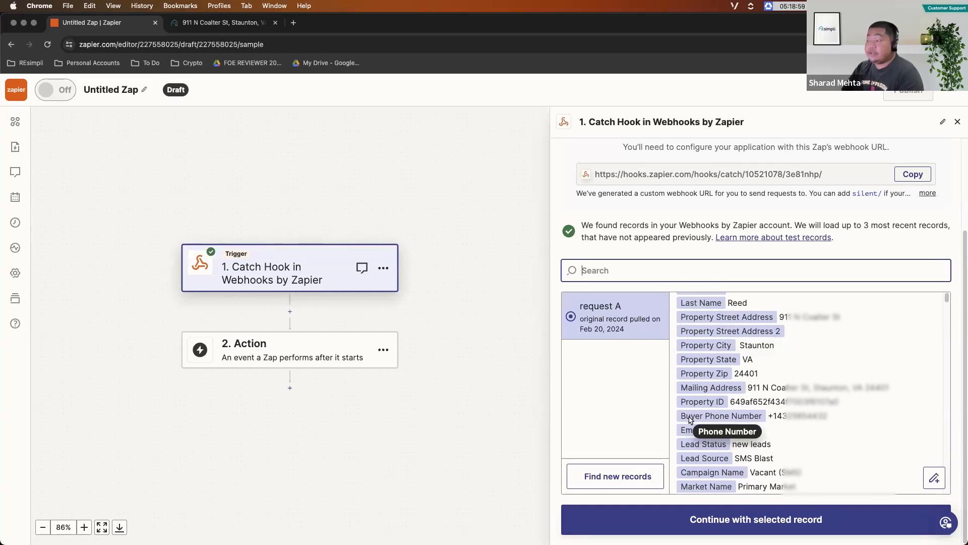
scroll(691, 419, "down", 15)
scroll(711, 408, "down", 1)
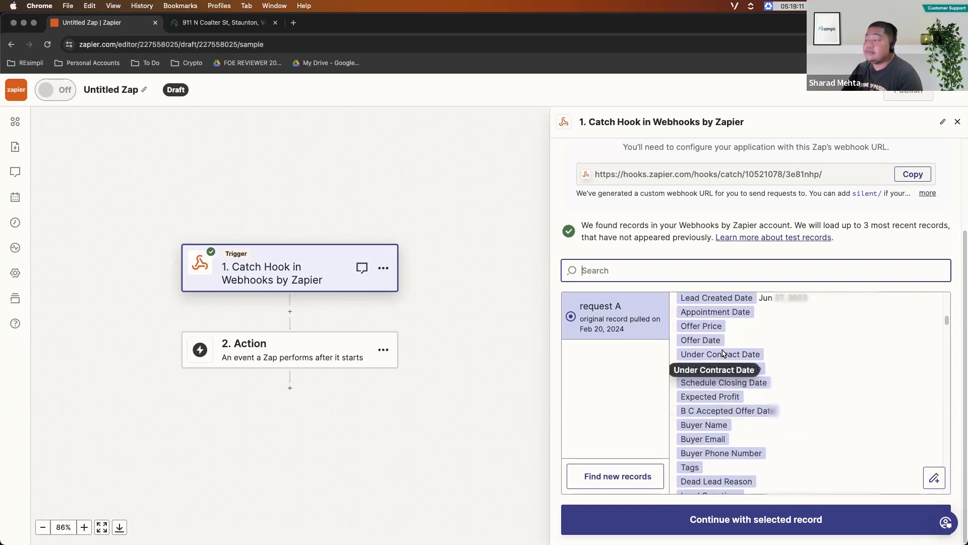
scroll(724, 353, "up", 10)
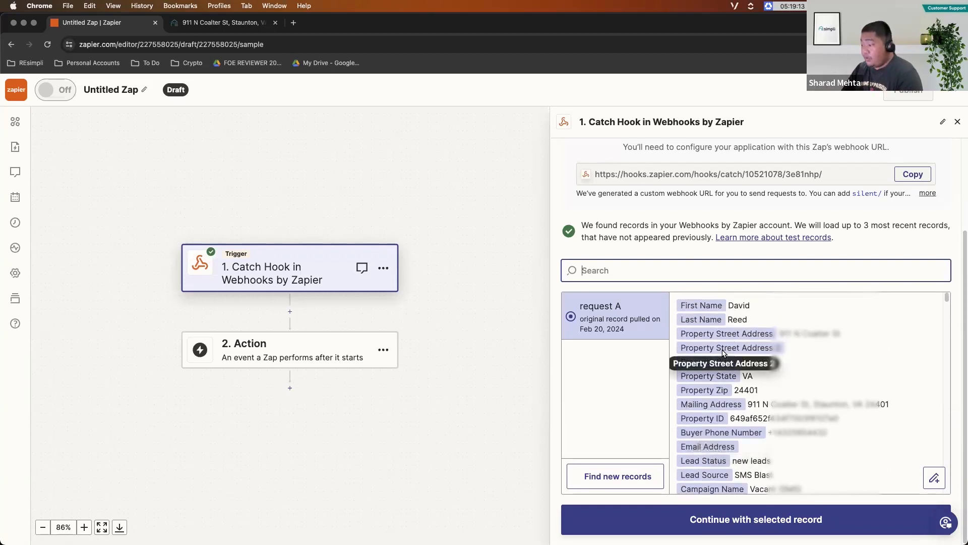
- Examine the lead status, source, campaign, market and property detail fields in the request A record
scroll(724, 353, "down", 3)
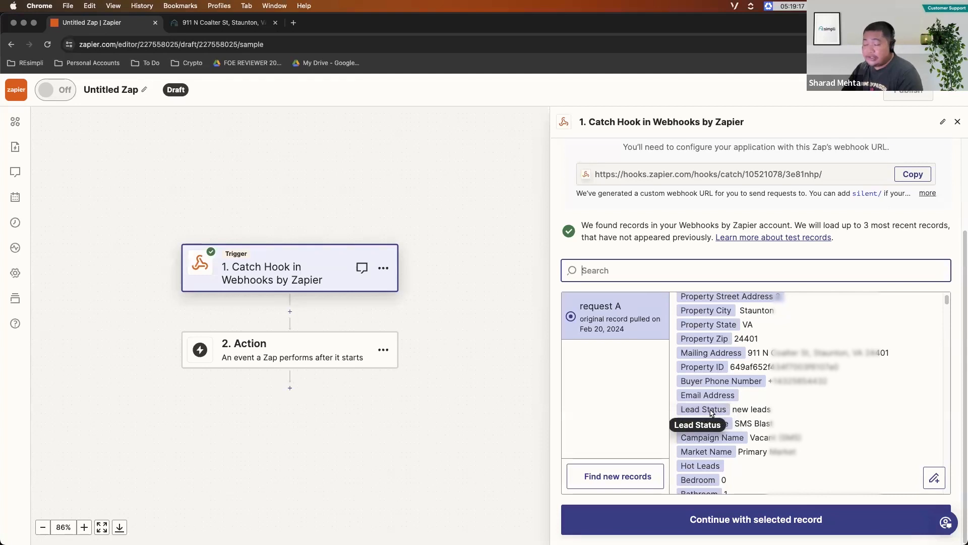
scroll(726, 425, "down", 1)
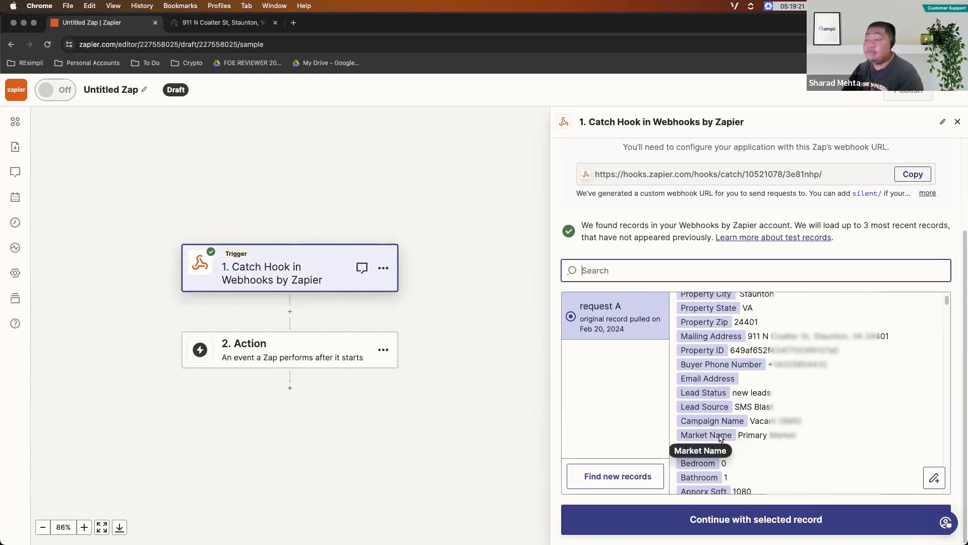
scroll(720, 437, "down", 5)
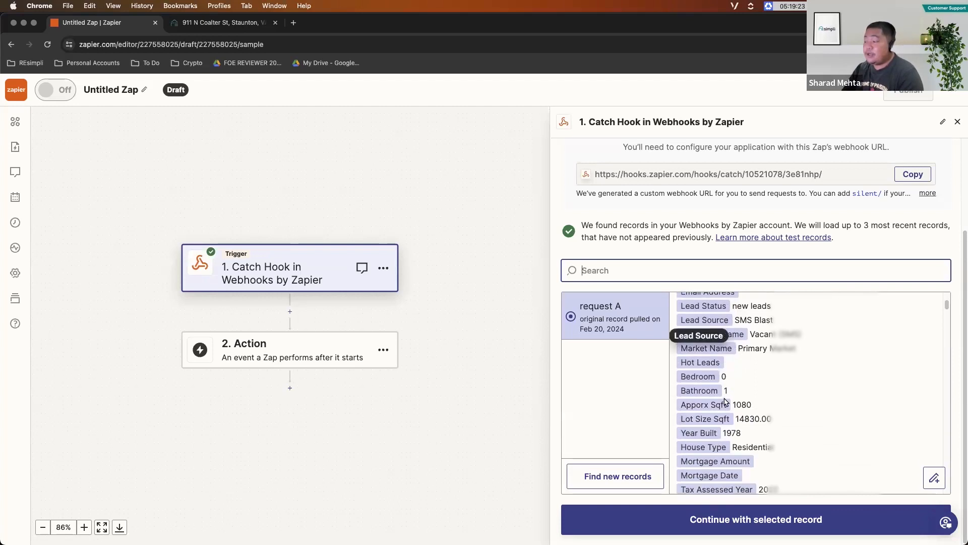
scroll(706, 384, "down", 10)
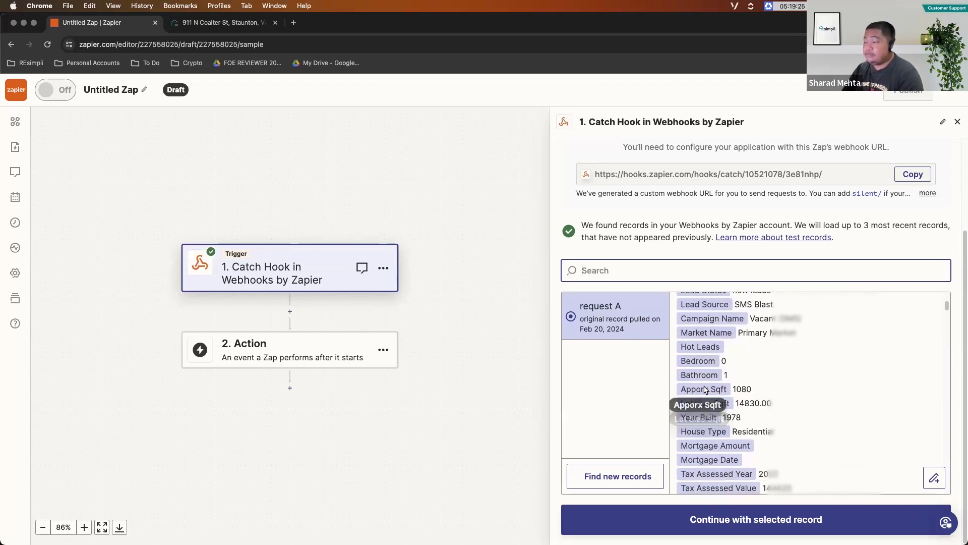
scroll(712, 327, "up", 10)
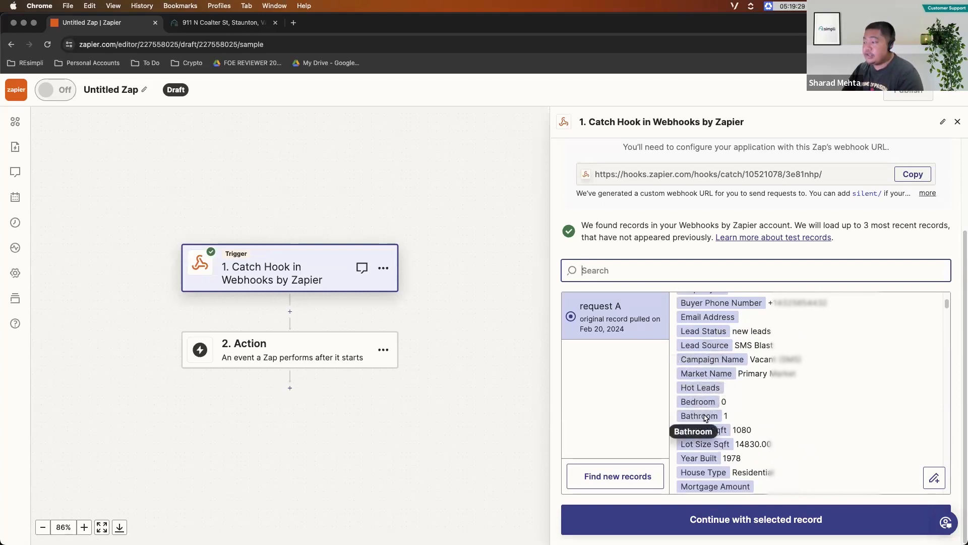
scroll(701, 408, "down", 1)
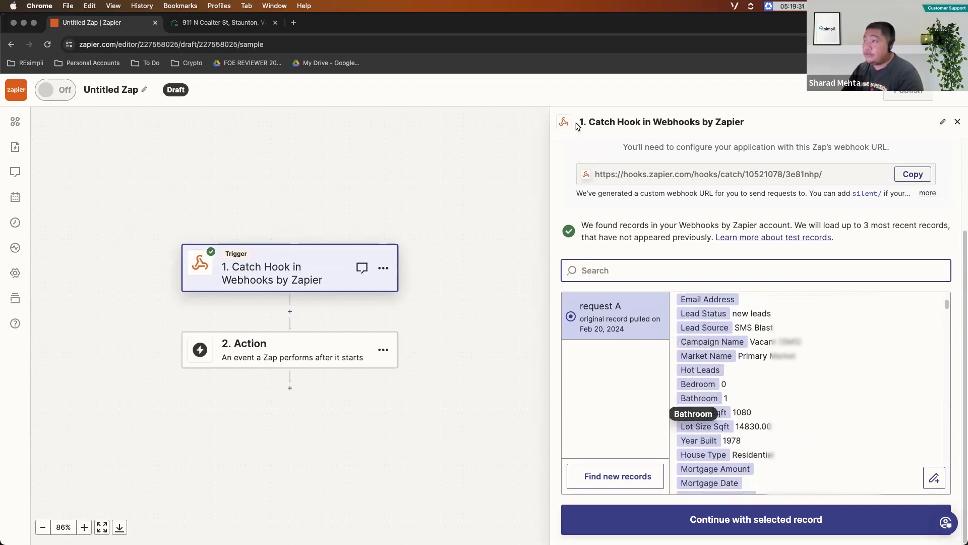
scroll(704, 426, "down", 3)
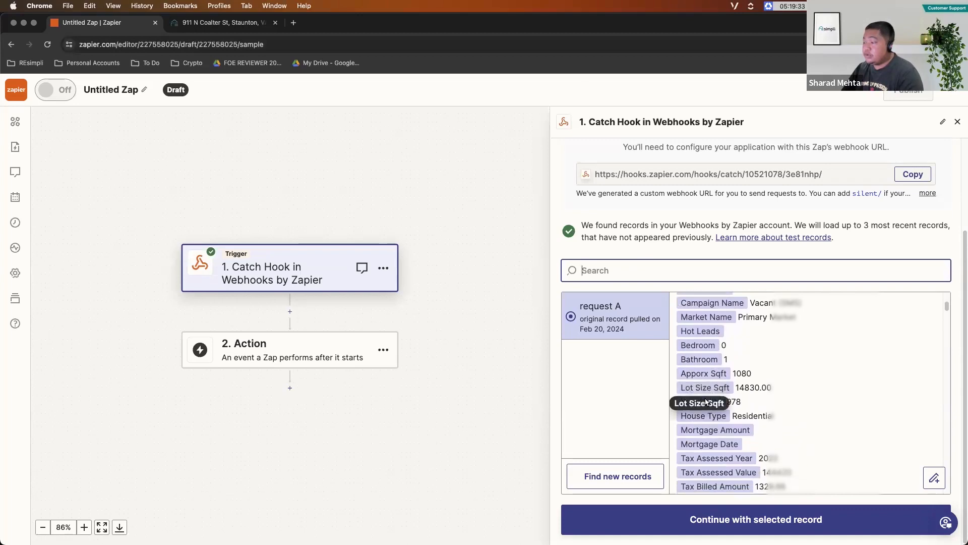
scroll(704, 426, "down", 4)
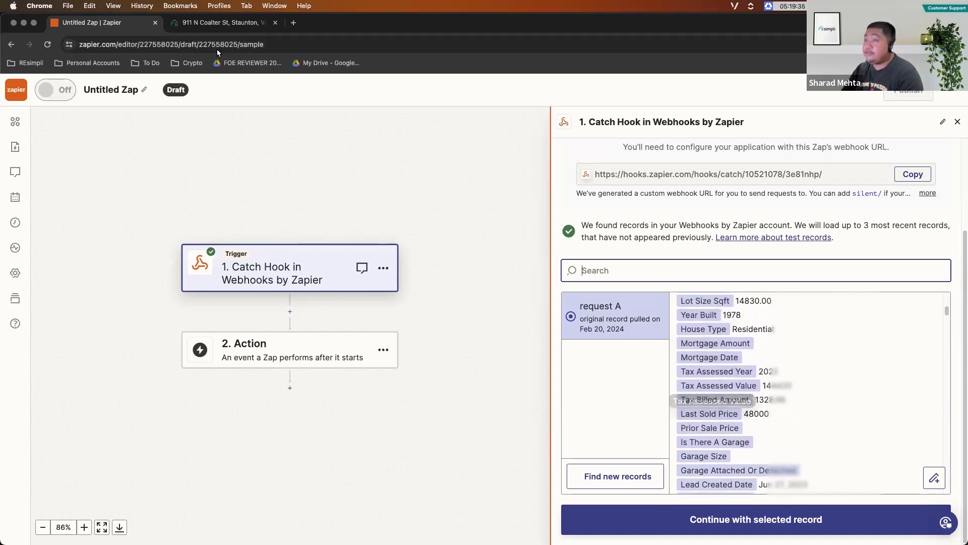
- Check the Property Info section of the lead in REsimpli against the webhook record and return to Zapier
left_click(214, 24)
scroll(347, 350, "down", 3)
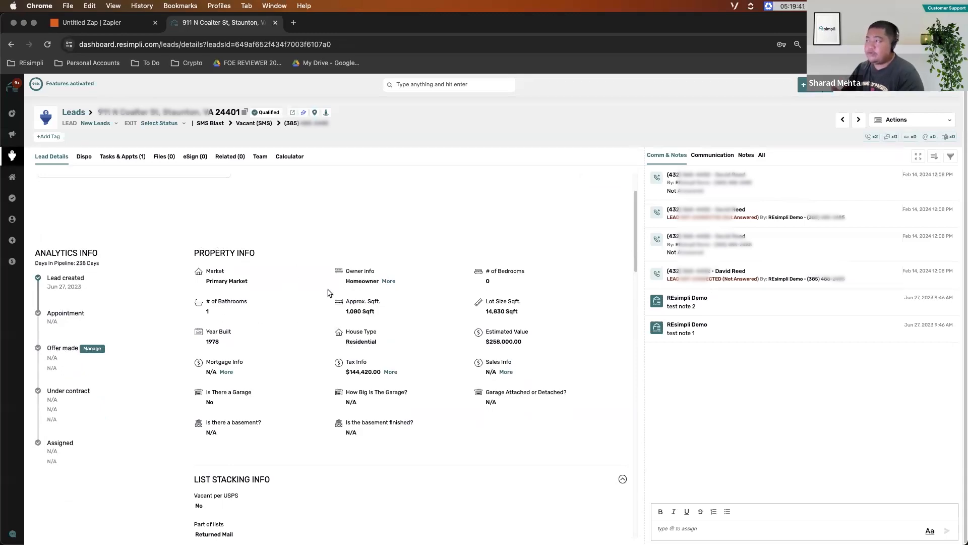
key("ctrl+shift+Tab")
- Compare the record's Lead Questions groups with the Motivation, Price and other question sections of the REsimpli lead
scroll(733, 339, "down", 5)
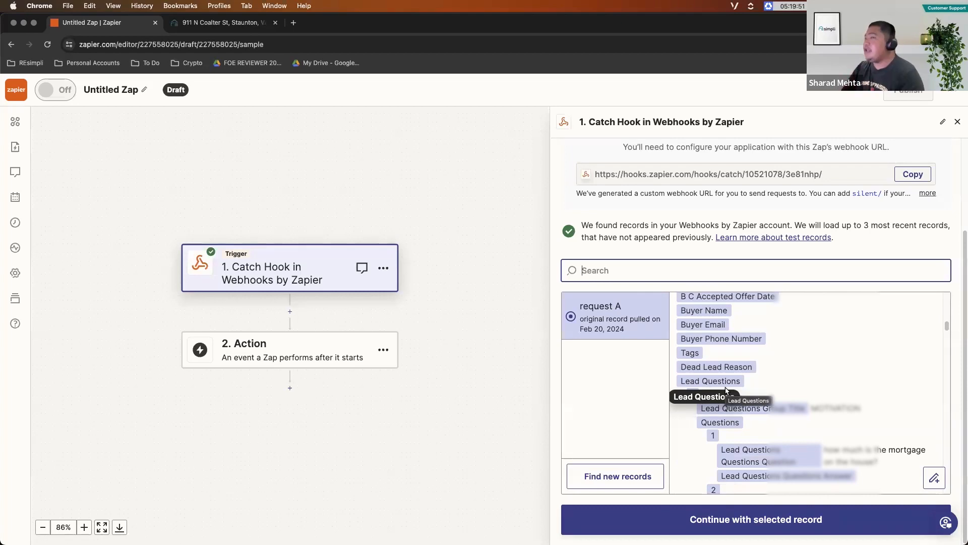
left_click(219, 22)
scroll(362, 283, "down", 10)
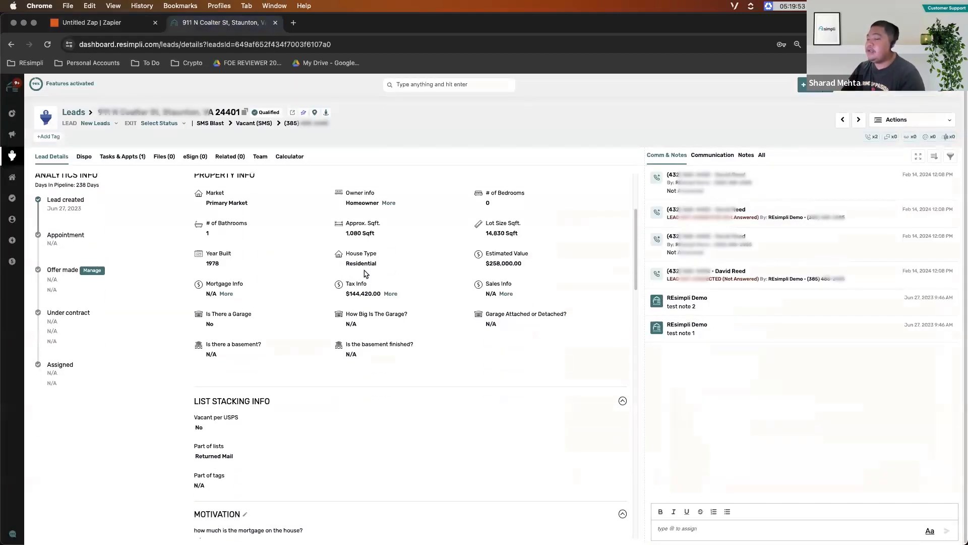
scroll(216, 275, "down", 5)
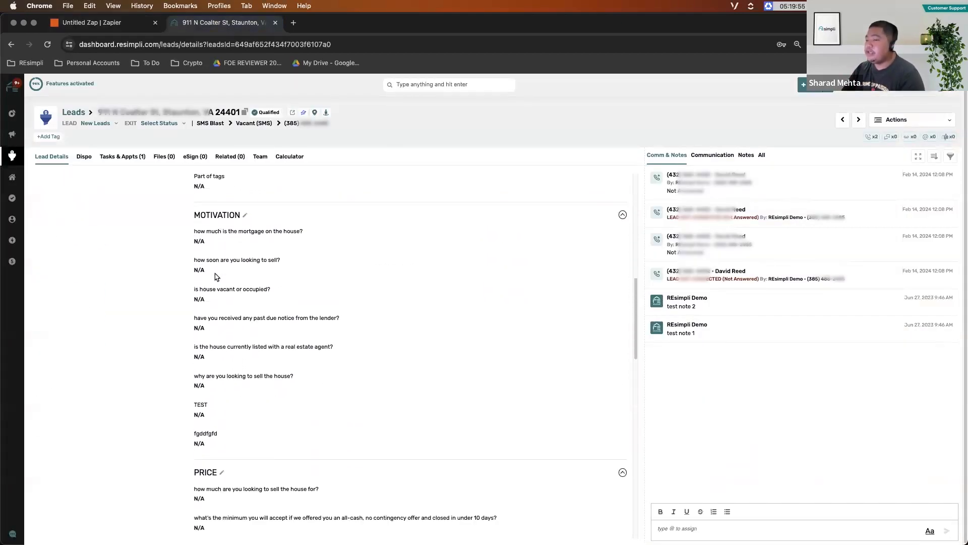
scroll(224, 358, "down", 5)
scroll(324, 319, "down", 15)
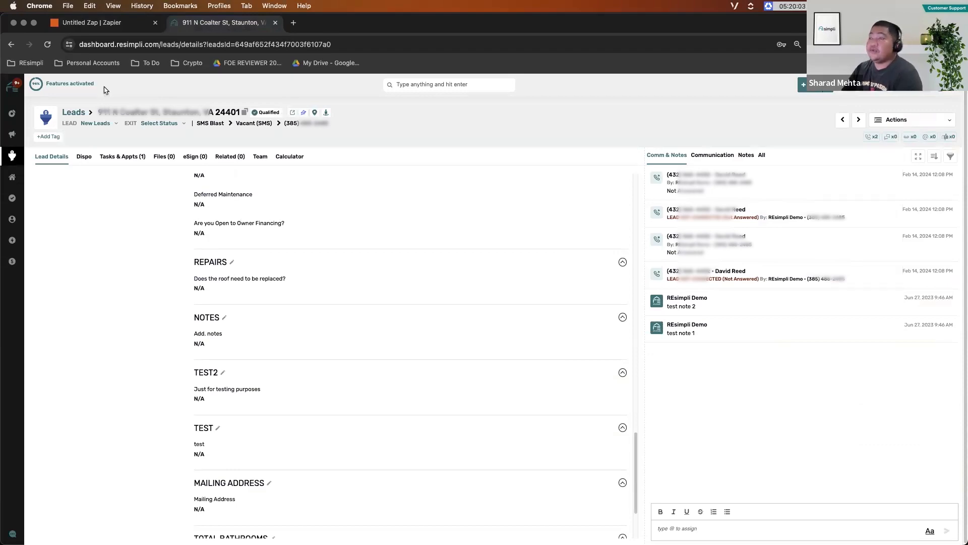
left_click(92, 22)
scroll(775, 369, "down", 10)
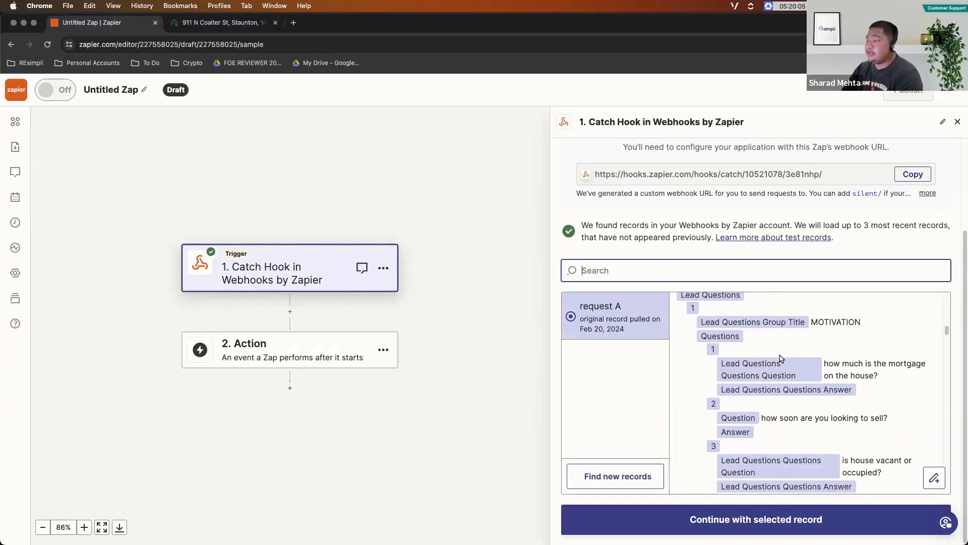
scroll(761, 348, "down", 10)
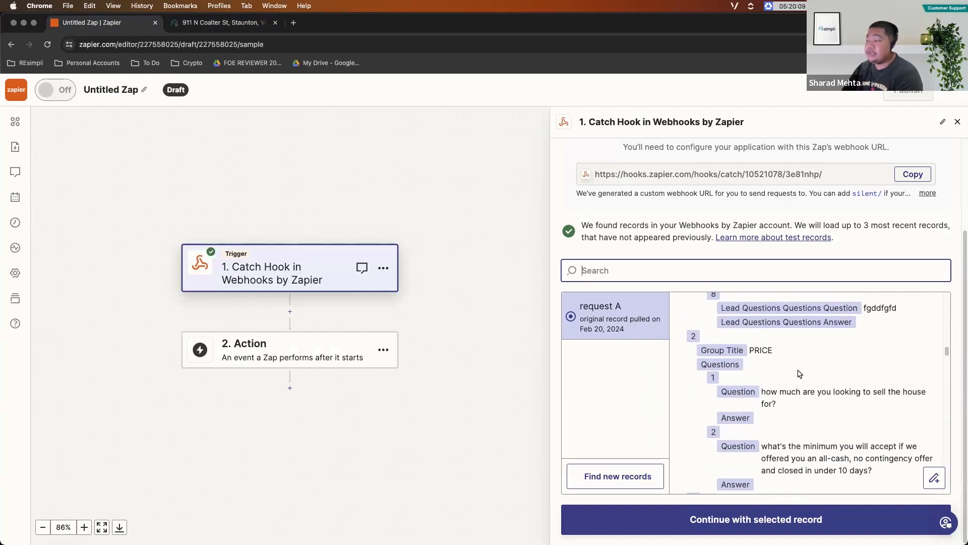
- Compare the Teams entries in the Zapier record with the role assignments on the REsimpli lead's Team page
scroll(798, 374, "down", 15)
scroll(794, 368, "up", 3)
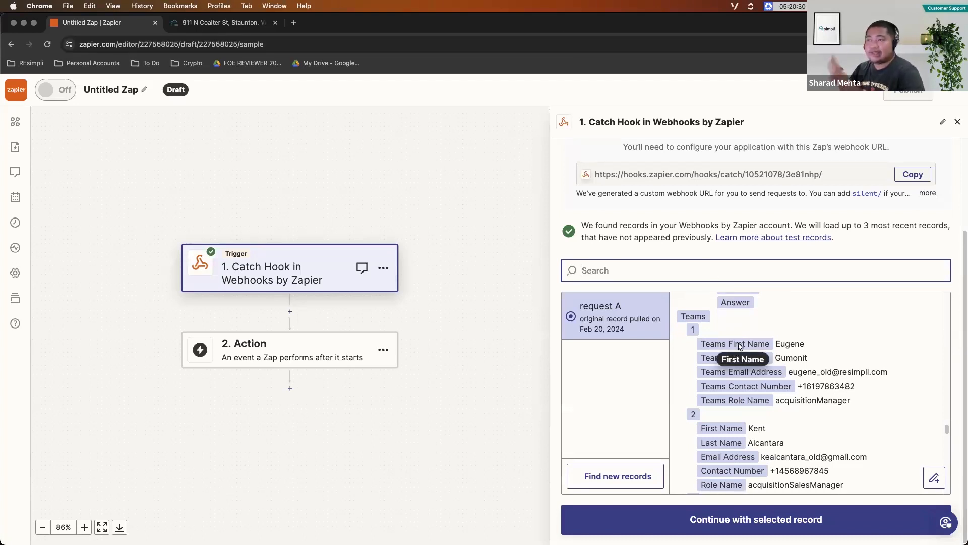
left_click(223, 23)
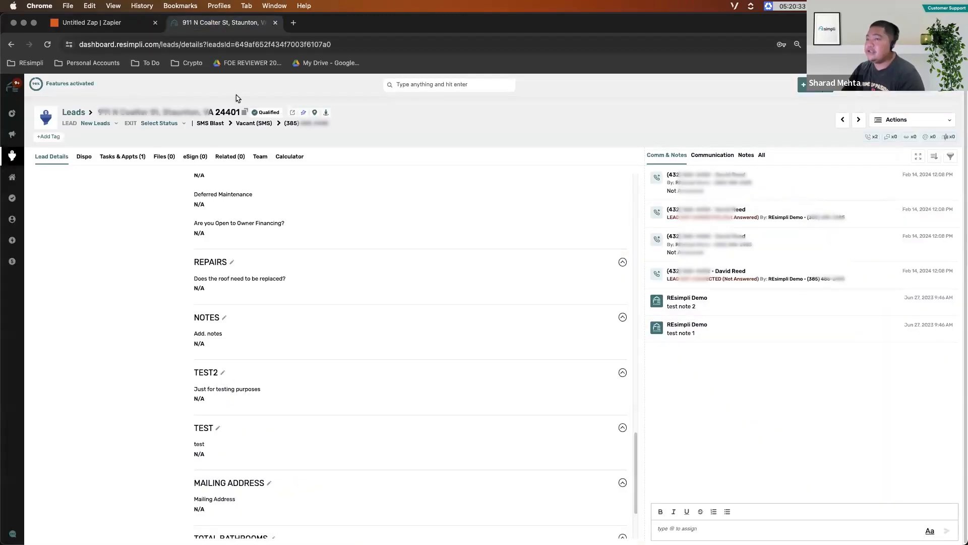
left_click(260, 159)
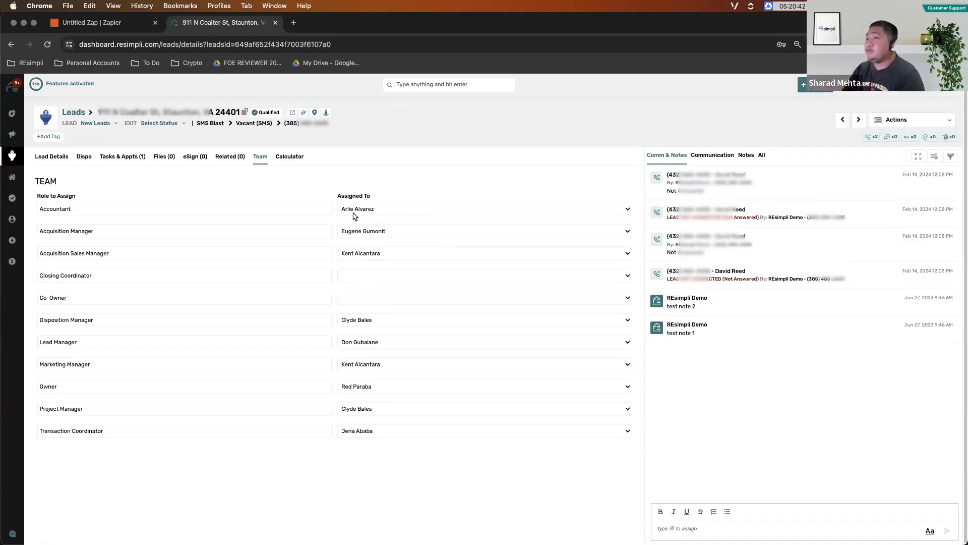
left_click(108, 23)
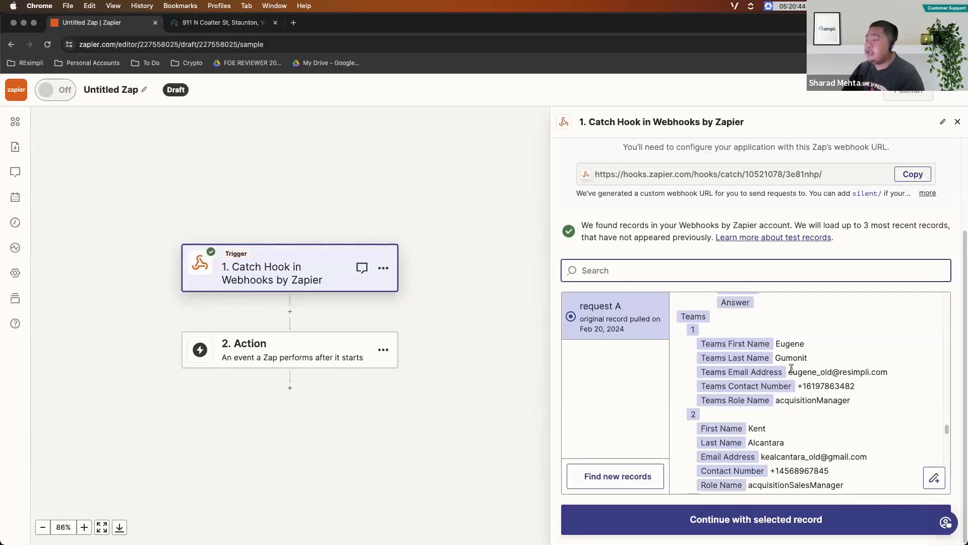
scroll(787, 366, "down", 2)
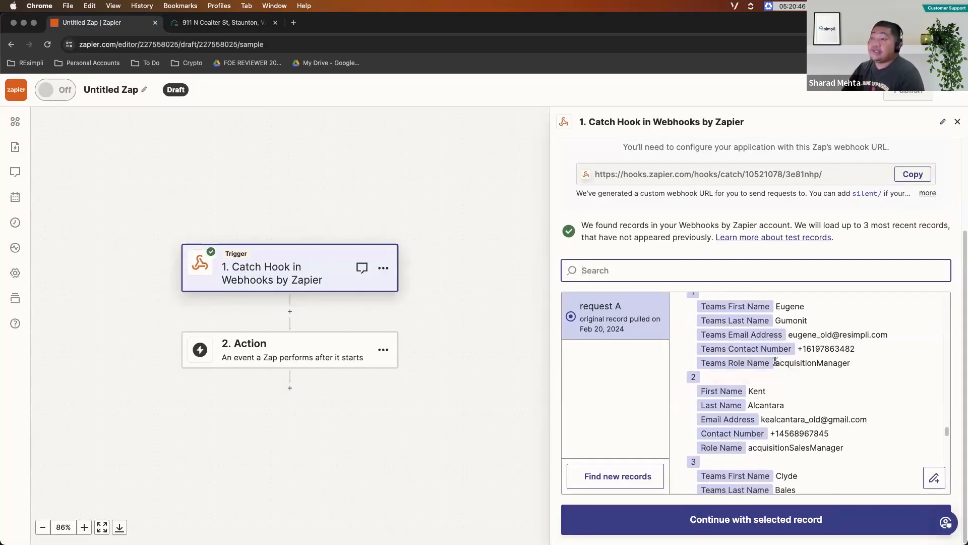
scroll(776, 359, "down", 10)
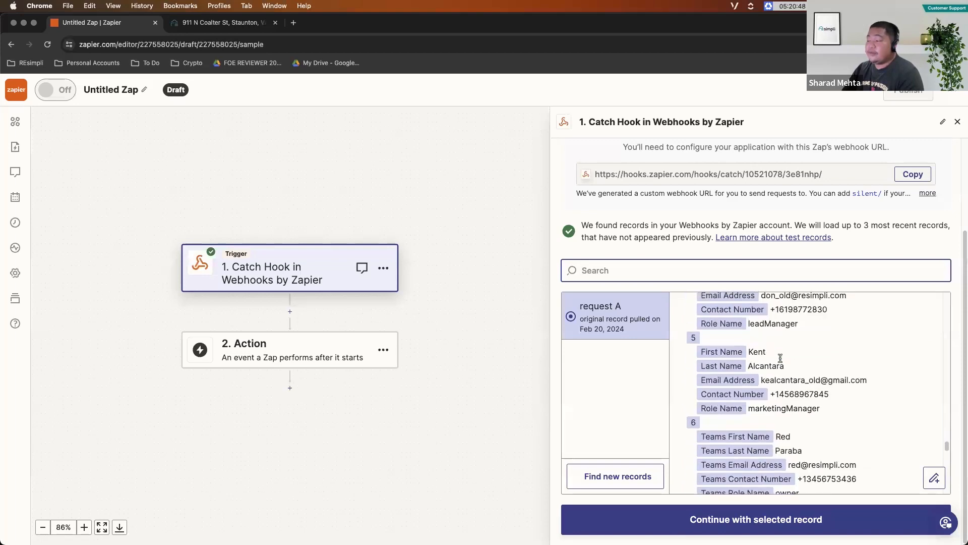
- Review the record's offers and List Stacking Info fields and compare the latter with the lead details in REsimpli
scroll(780, 358, "down", 15)
scroll(780, 358, "up", 2)
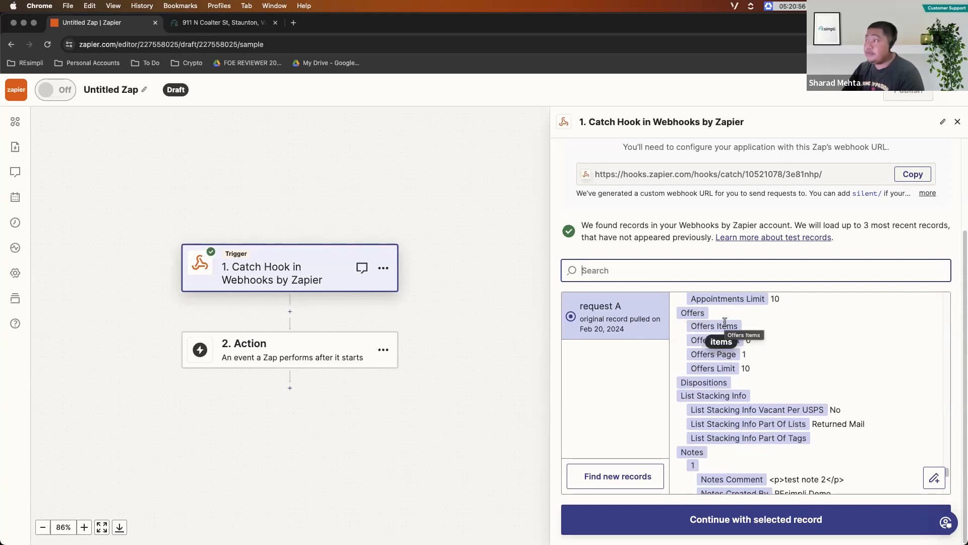
scroll(763, 348, "down", 1)
scroll(763, 348, "down", 2)
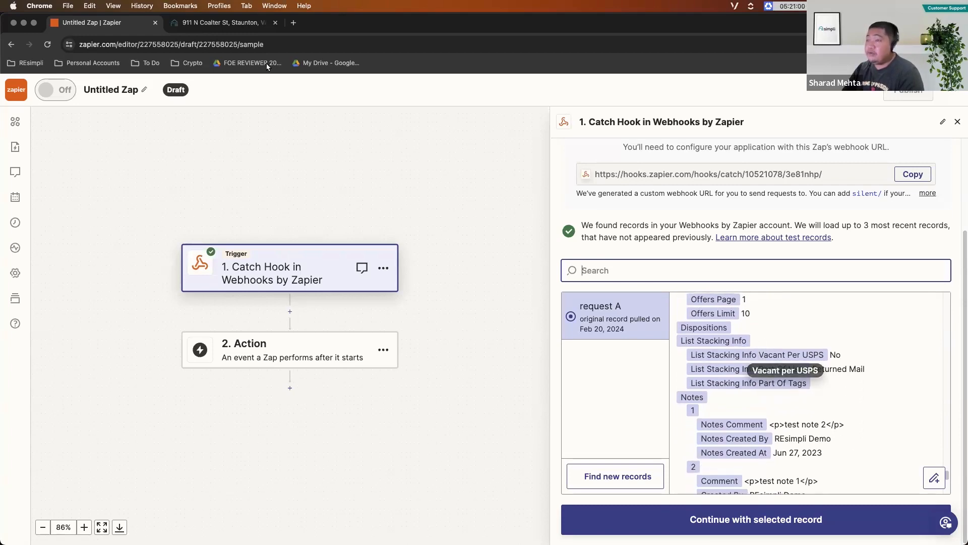
left_click(228, 22)
left_click(58, 158)
scroll(305, 244, "up", 10)
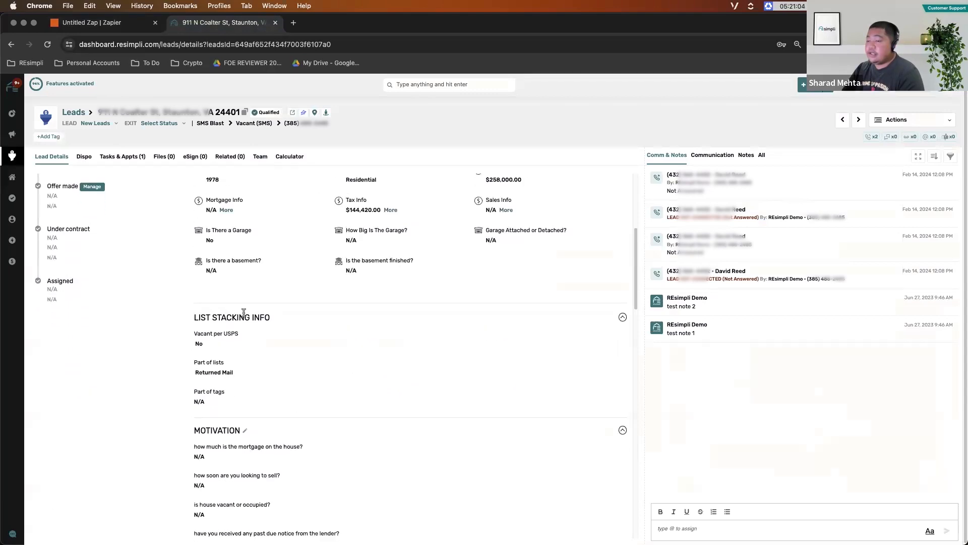
left_click(134, 23)
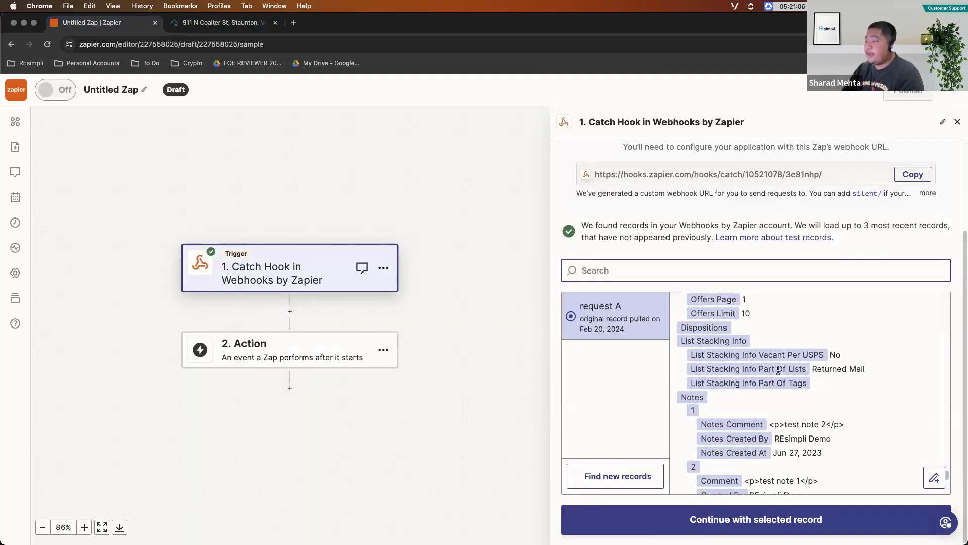
- Compare the Notes entries in the Zapier record with the lead's notes in REsimpli and return to Zapier
scroll(722, 392, "down", 3)
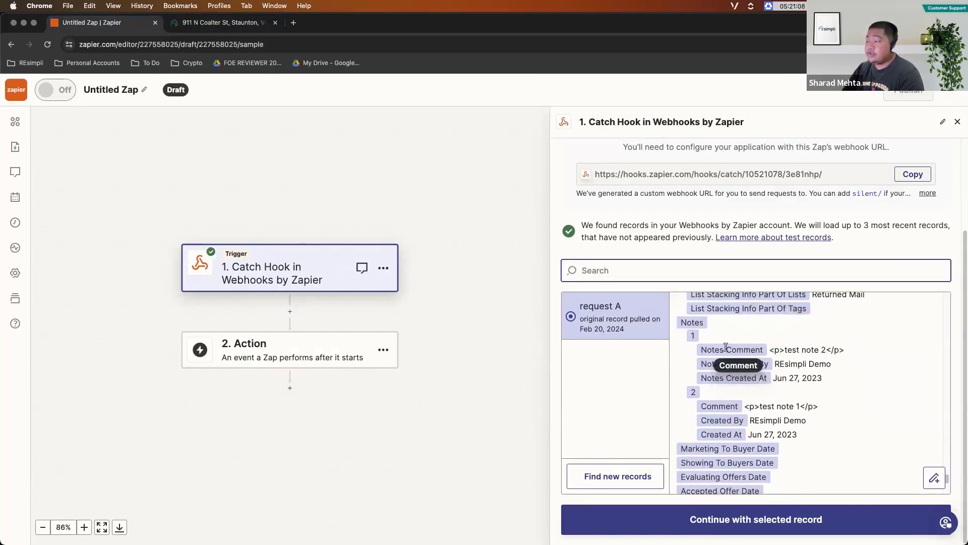
scroll(726, 346, "down", 1)
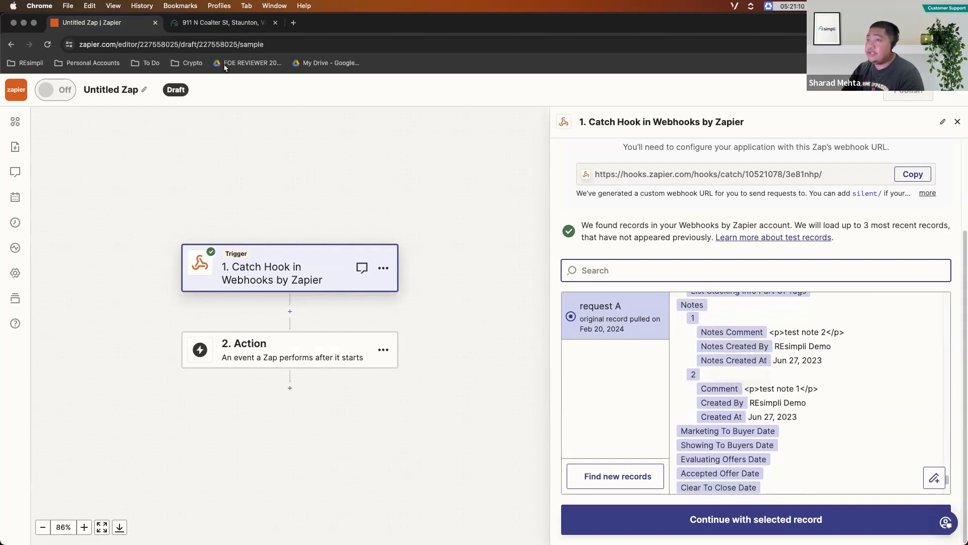
left_click(224, 22)
left_click(742, 156)
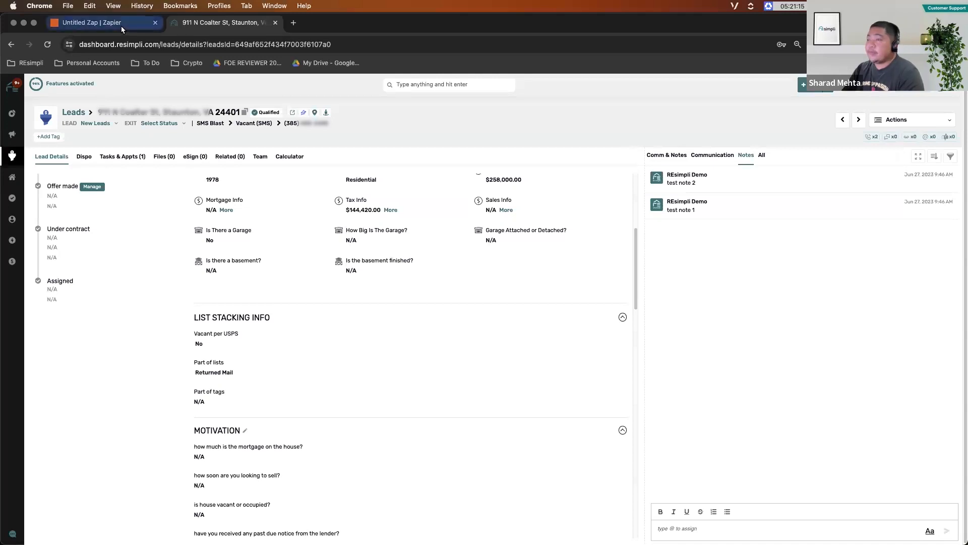
left_click(121, 25)
- Examine the record's remaining fields after the notes, from Marketing To Buyer Date to Sold Date
scroll(747, 354, "down", 5)
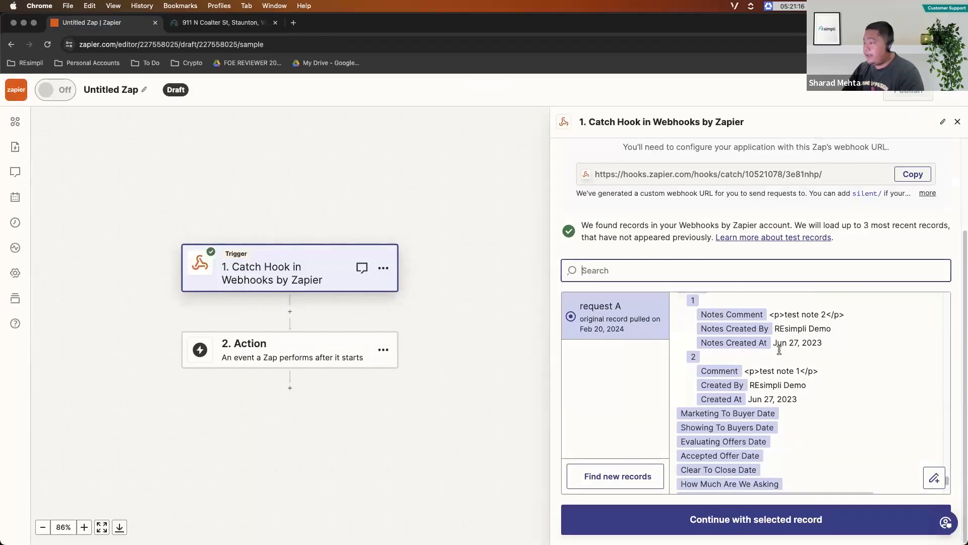
scroll(746, 354, "down", 1)
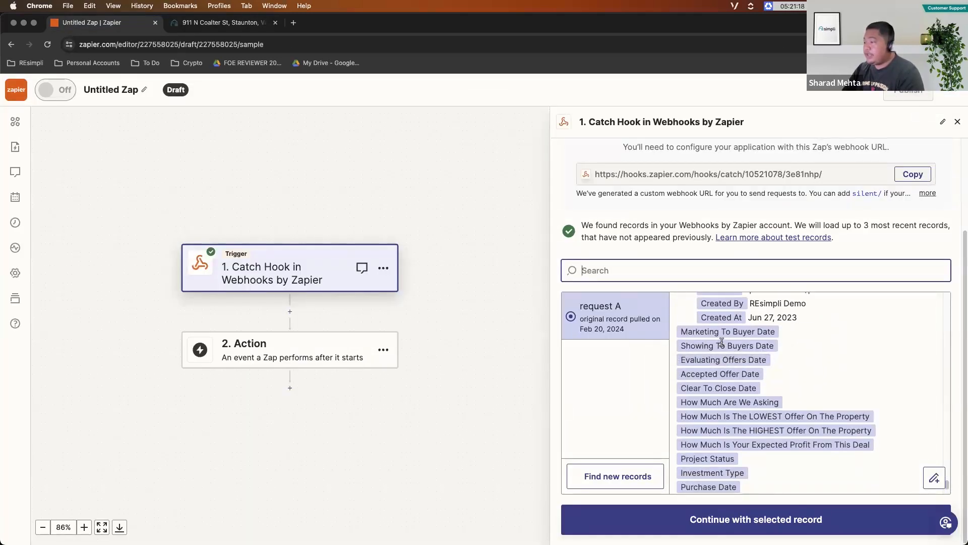
scroll(731, 348, "down", 1)
scroll(733, 351, "down", 1)
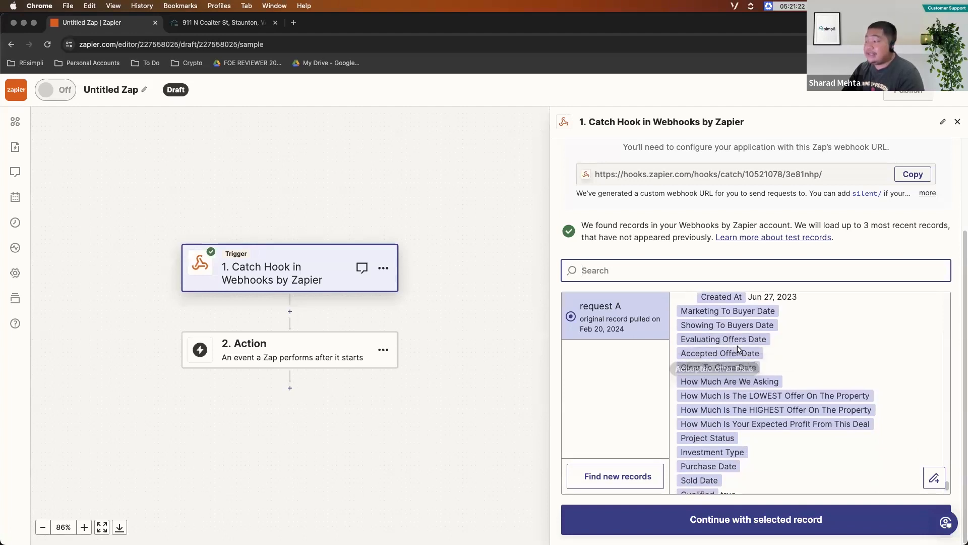
- Examine the Qualified and Action fields at the end of the test record, and switch to REsimpli
scroll(748, 332, "down", 1)
scroll(749, 330, "down", 2)
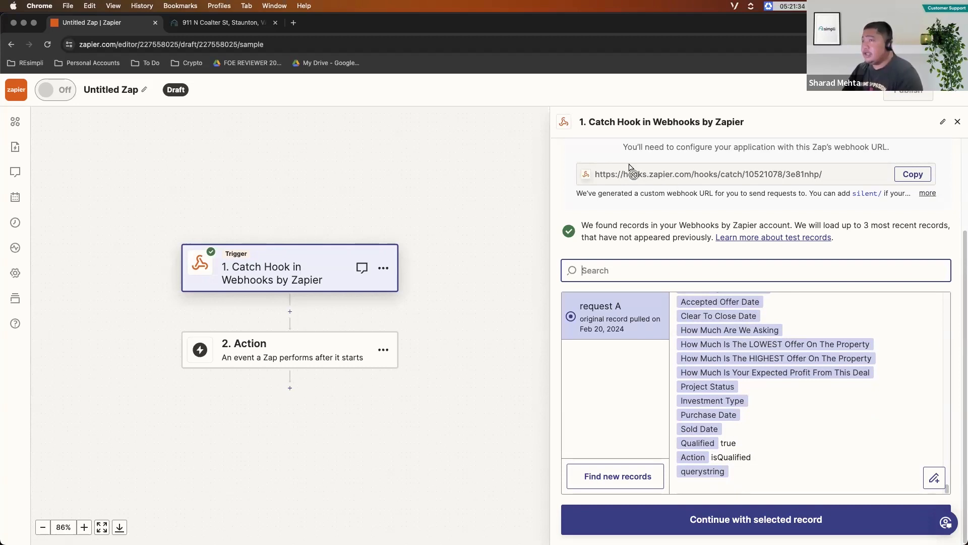
left_click(205, 24)
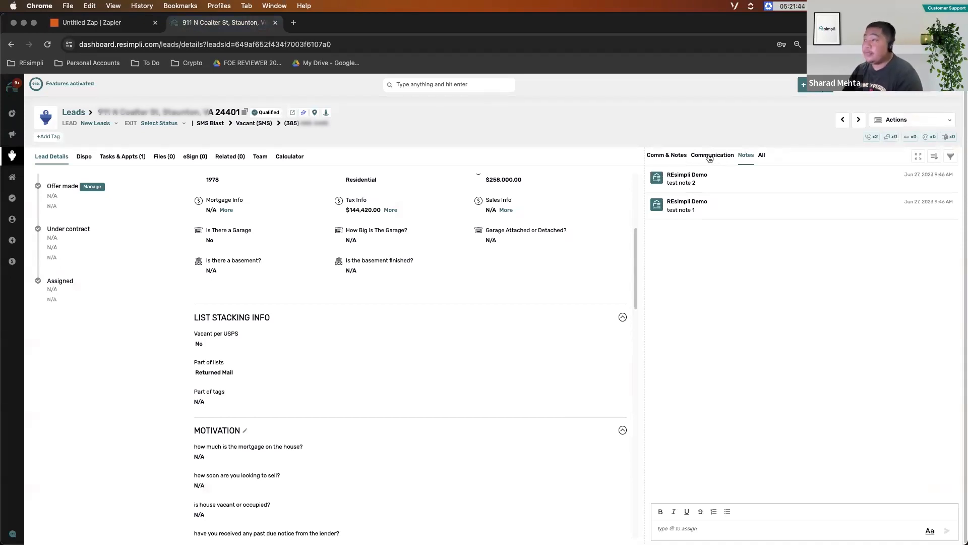
- Open Test Webhook for editing in REsimpli's webhook settings and add New Lead Created to its triggers
mouse_move(948, 85)
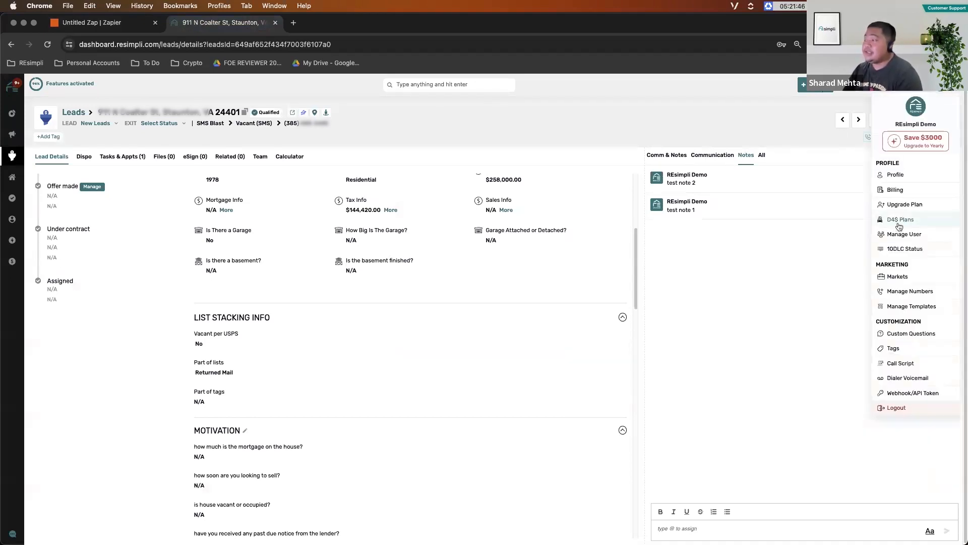
left_click(913, 396)
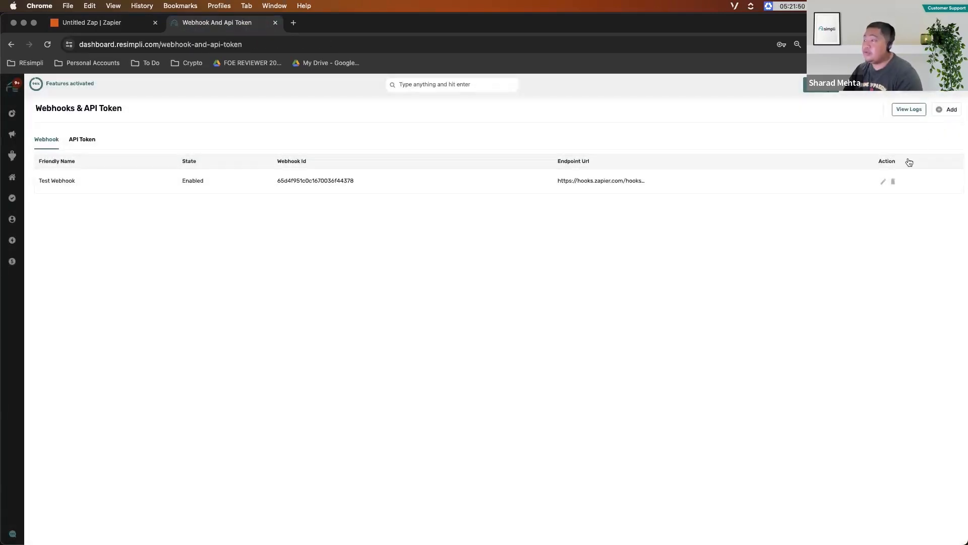
left_click(883, 183)
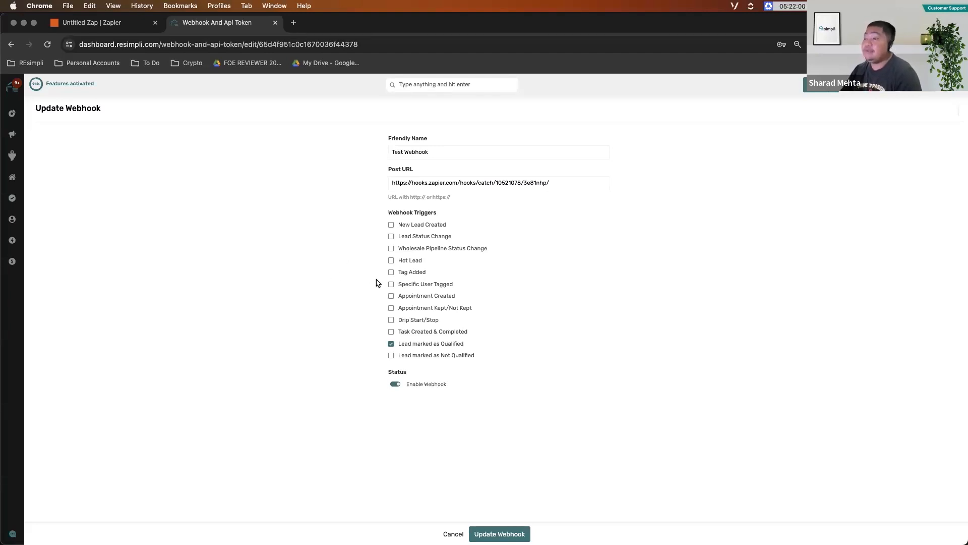
left_click(114, 23)
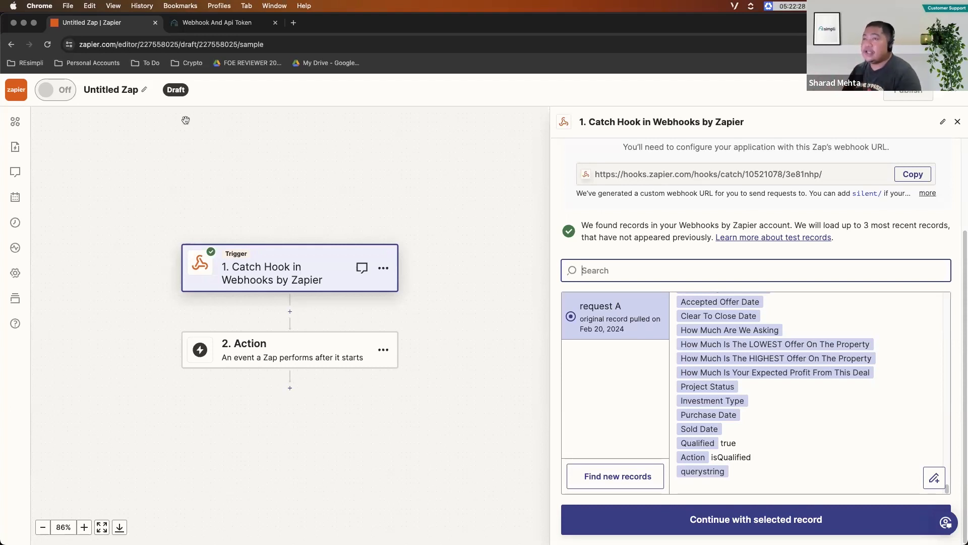
left_click(214, 23)
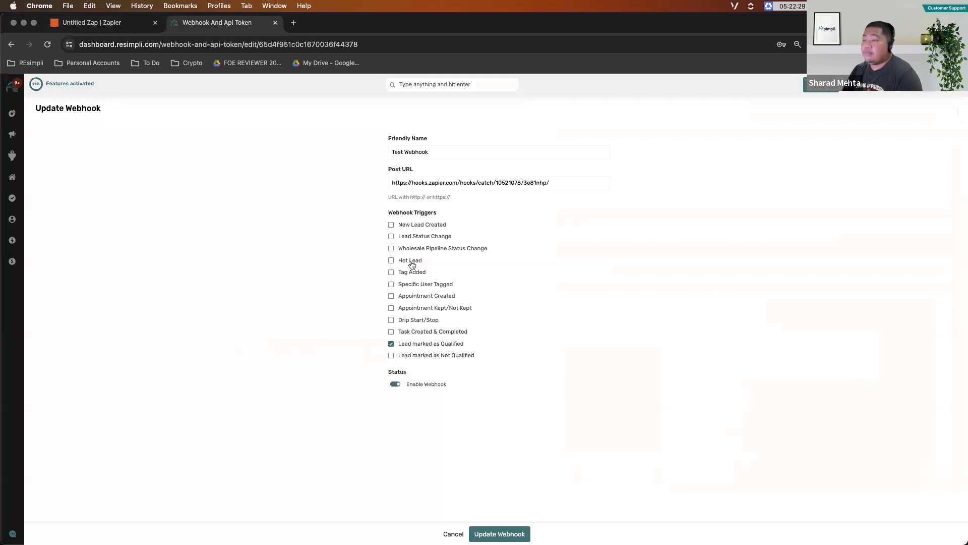
left_click(392, 226)
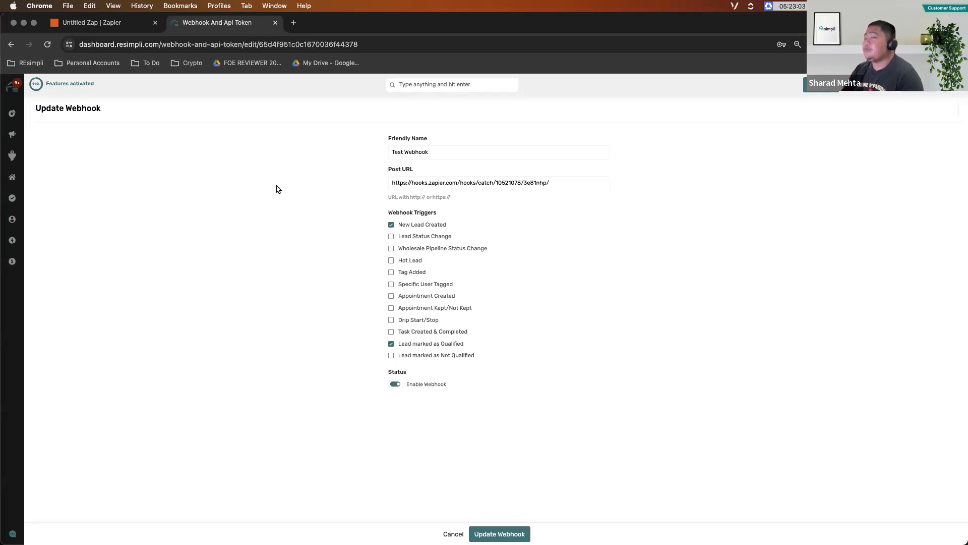
- In Zapier, change the Zap's trigger app to Mojo and view the trigger events it offers
left_click(120, 22)
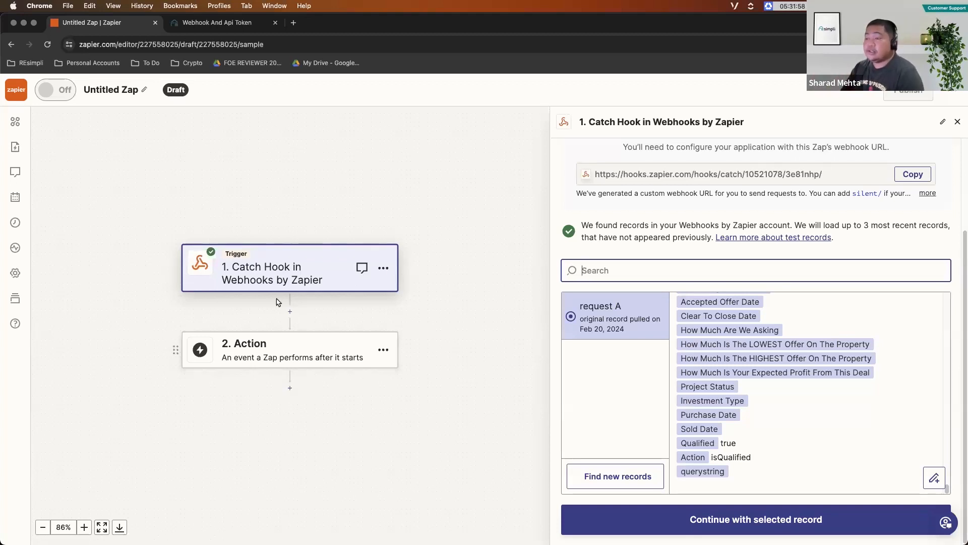
left_click(272, 135)
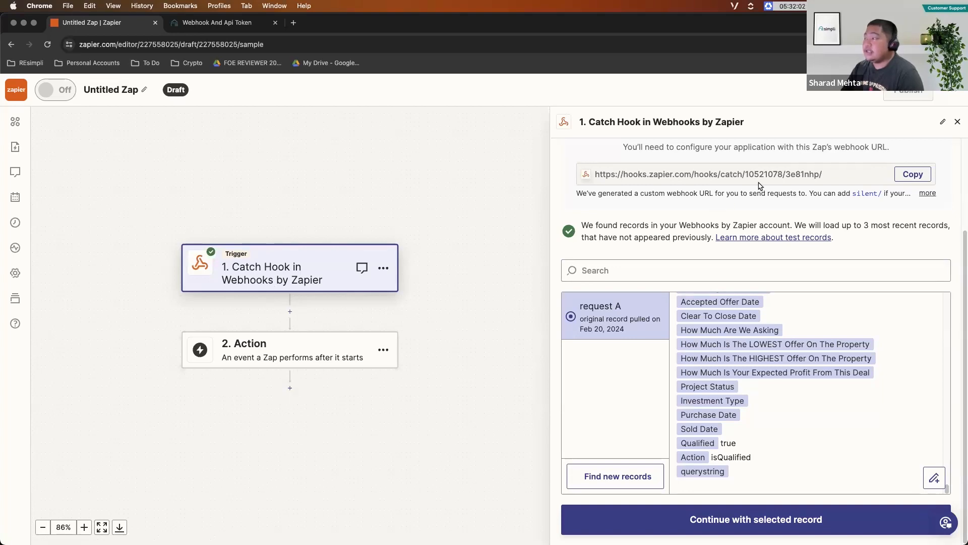
scroll(900, 184, "up", 3)
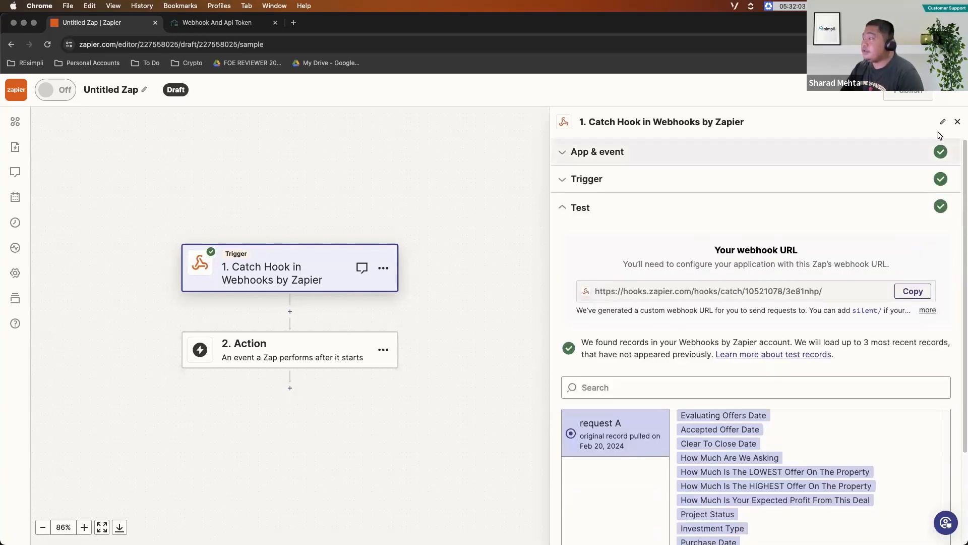
left_click(903, 151)
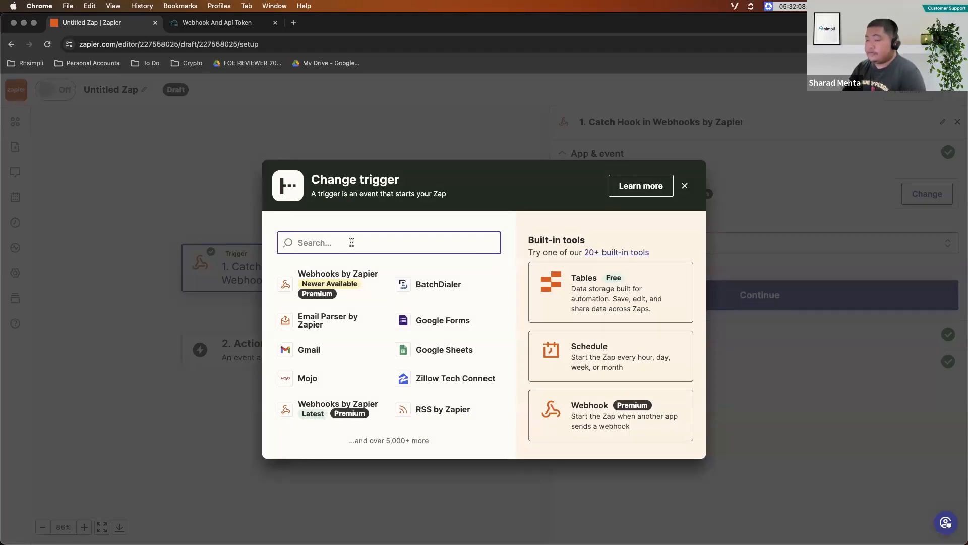
type("mojo")
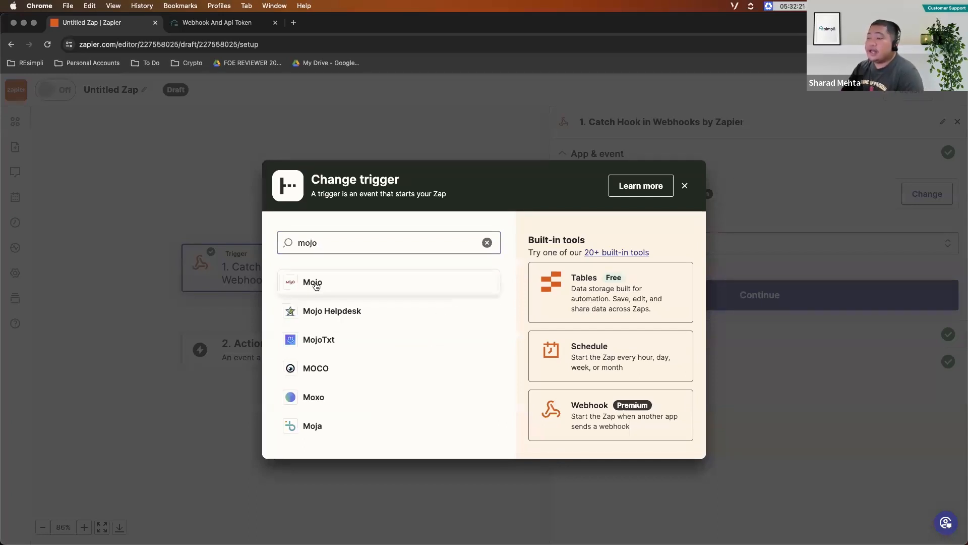
left_click(314, 281)
left_click(615, 242)
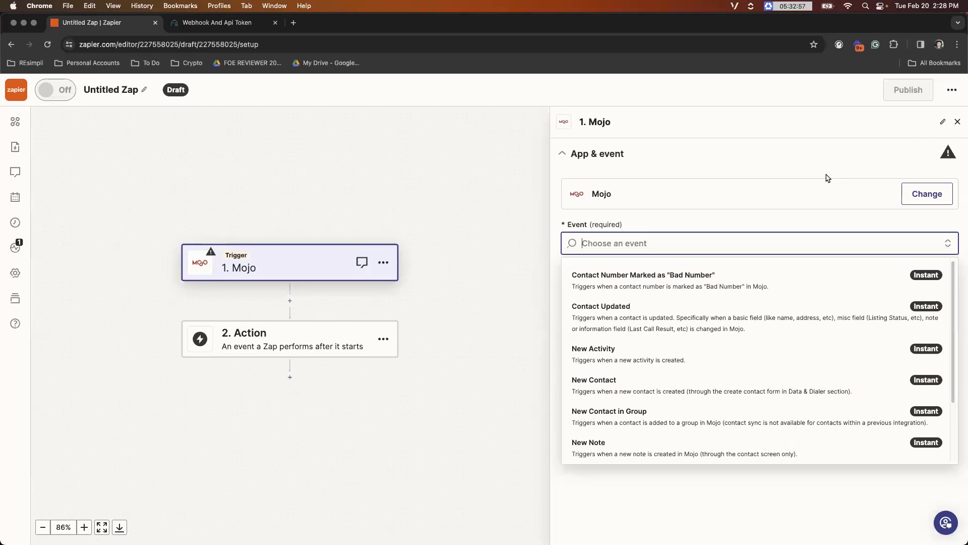
left_click(579, 157)
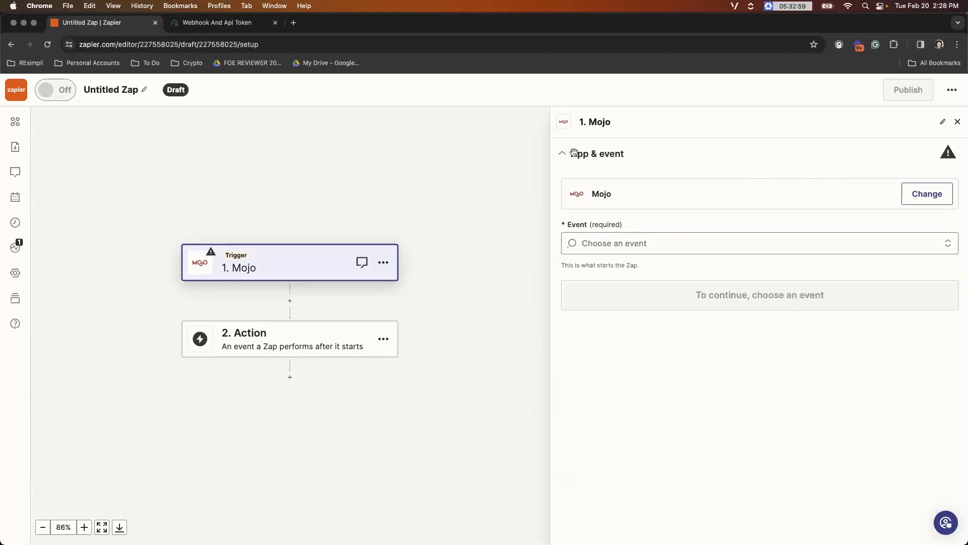
- Change the trigger app back to Webhooks by Zapier with the Catch Hook event
left_click(924, 196)
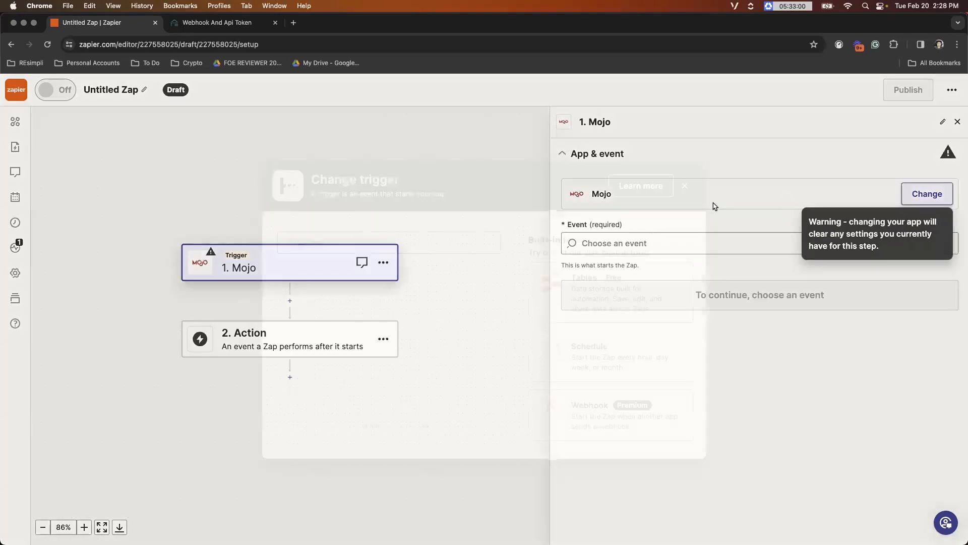
left_click(559, 406)
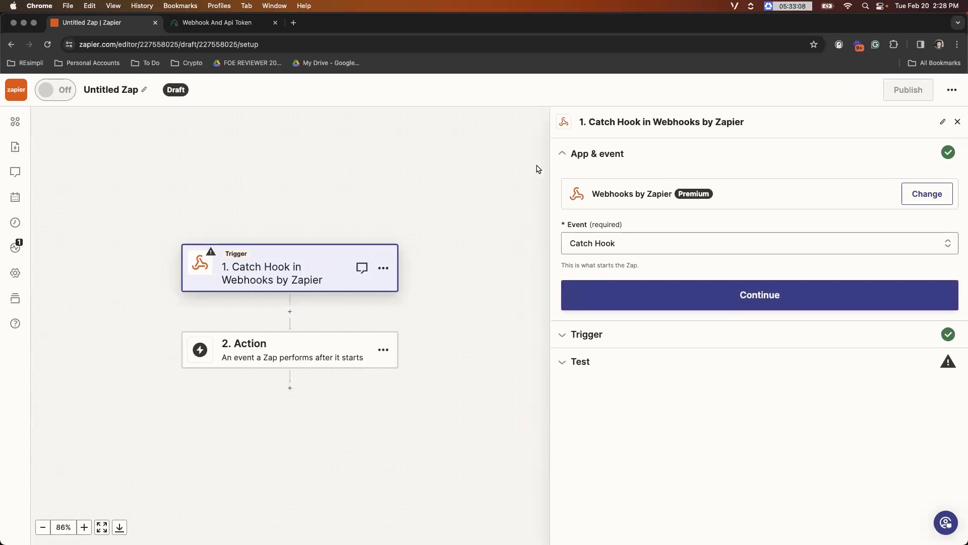
- Check the webhook setup in REsimpli, then reopen the Catch Hook test in Zapier and copy its webhook URL
left_click(243, 23)
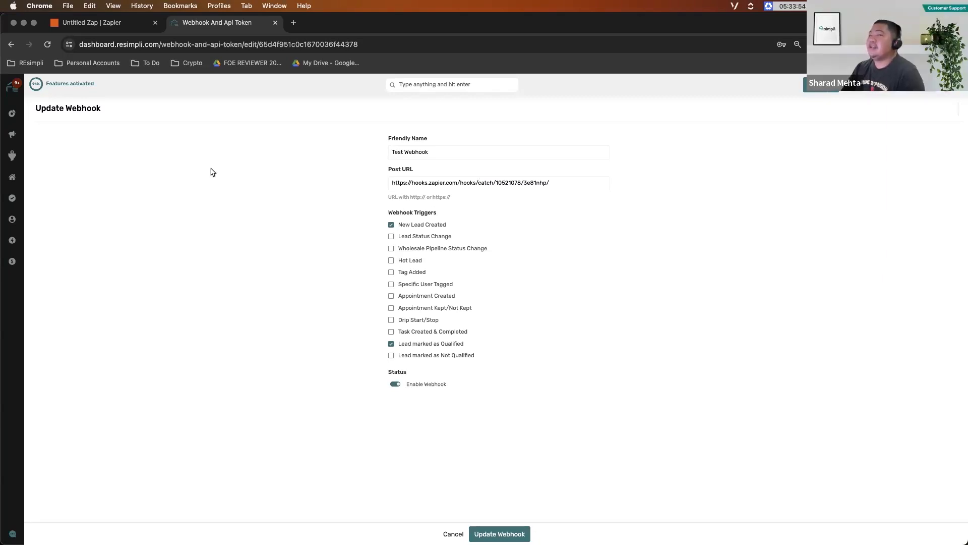
left_click(106, 23)
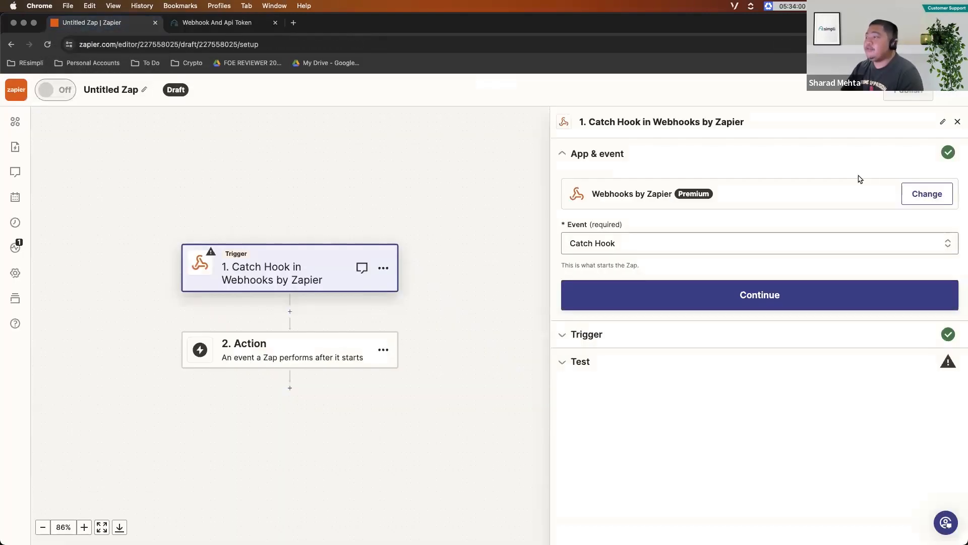
left_click(669, 364)
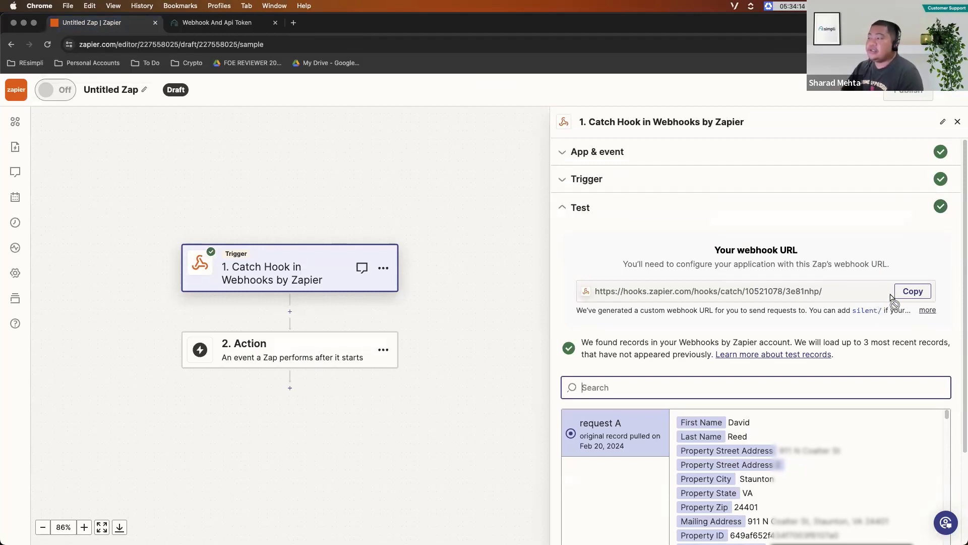
left_click(911, 291)
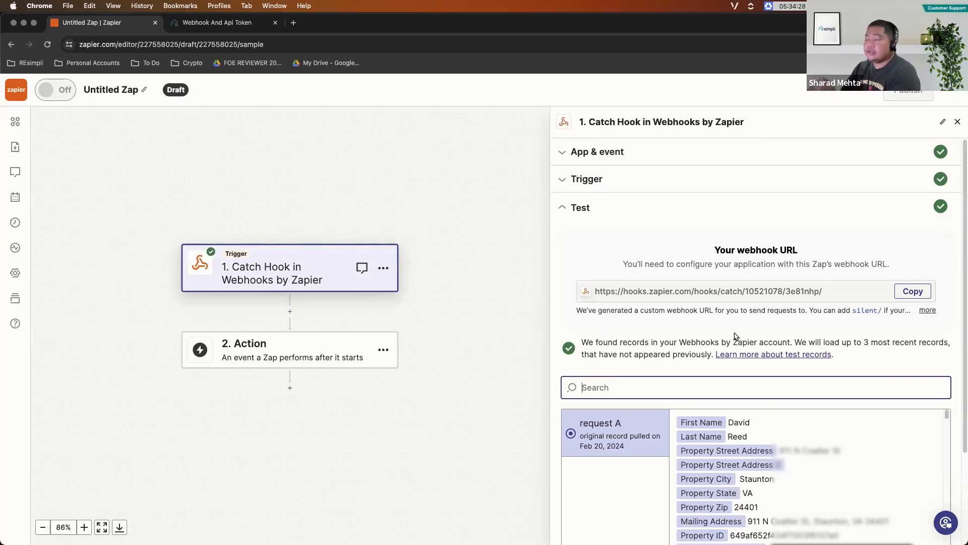
scroll(735, 333, "down", 3)
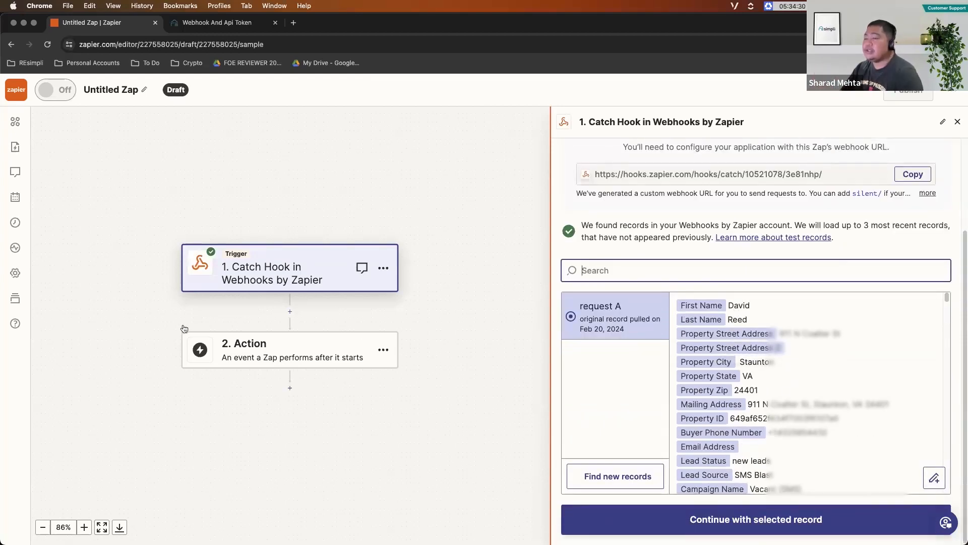
- Set the Zap's action to REsimpli 3.0 with the Create Lead event and continue to the account selection
left_click(278, 358)
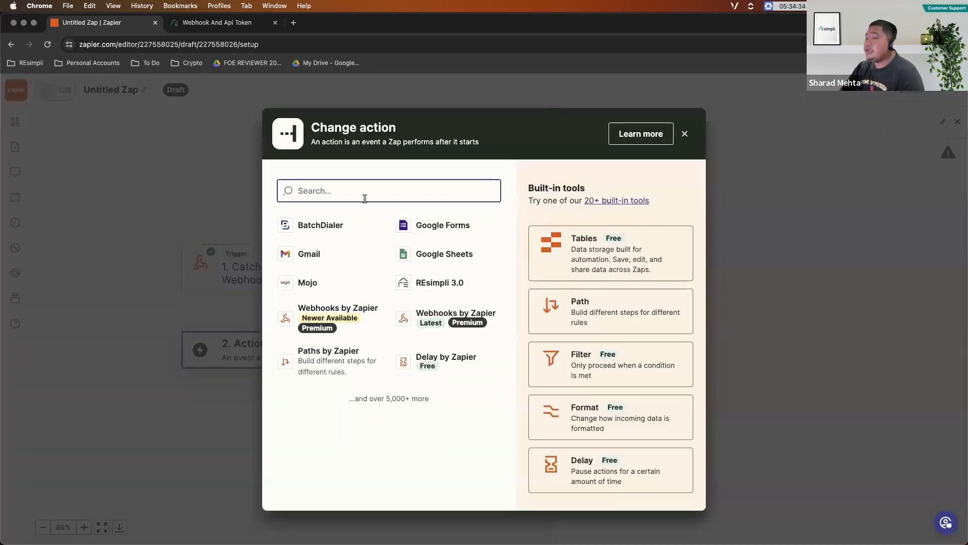
type("resimpl")
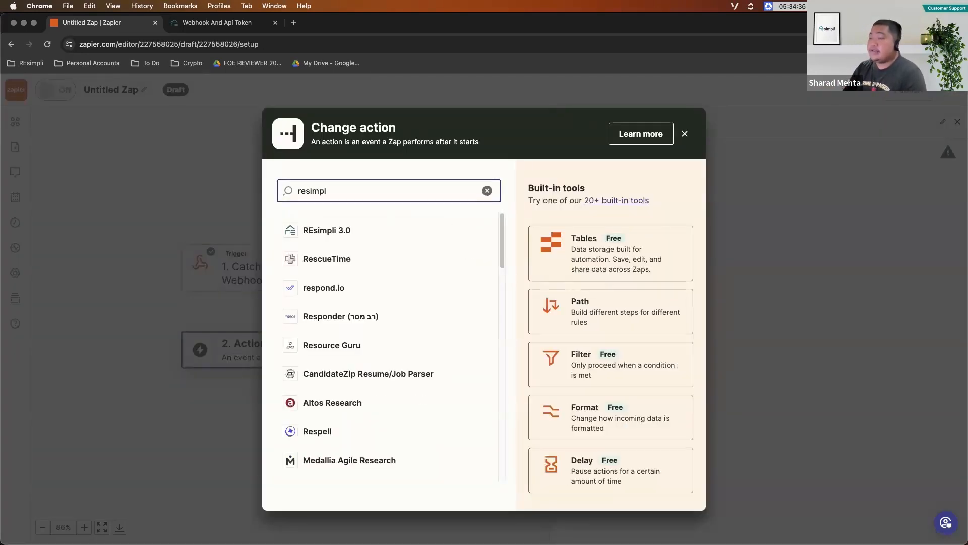
left_click(335, 228)
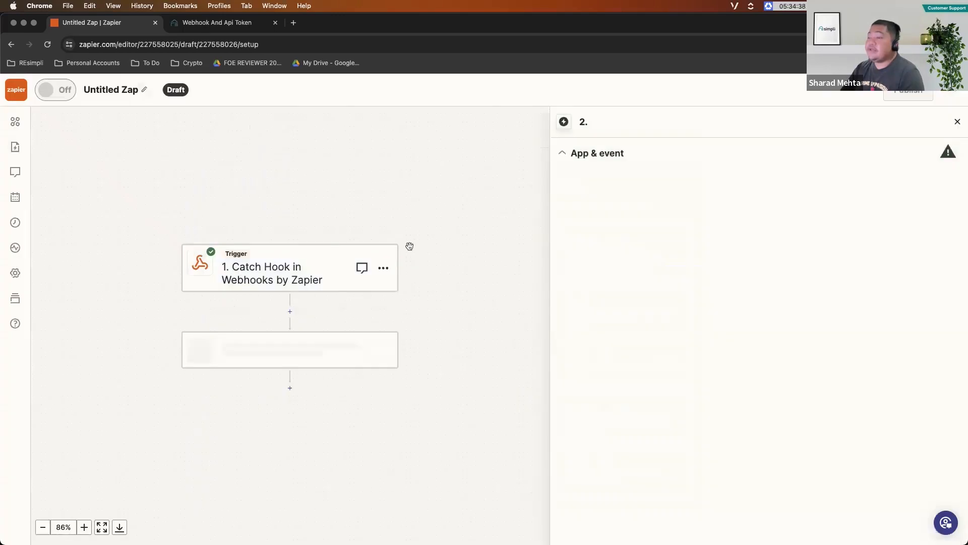
left_click(631, 243)
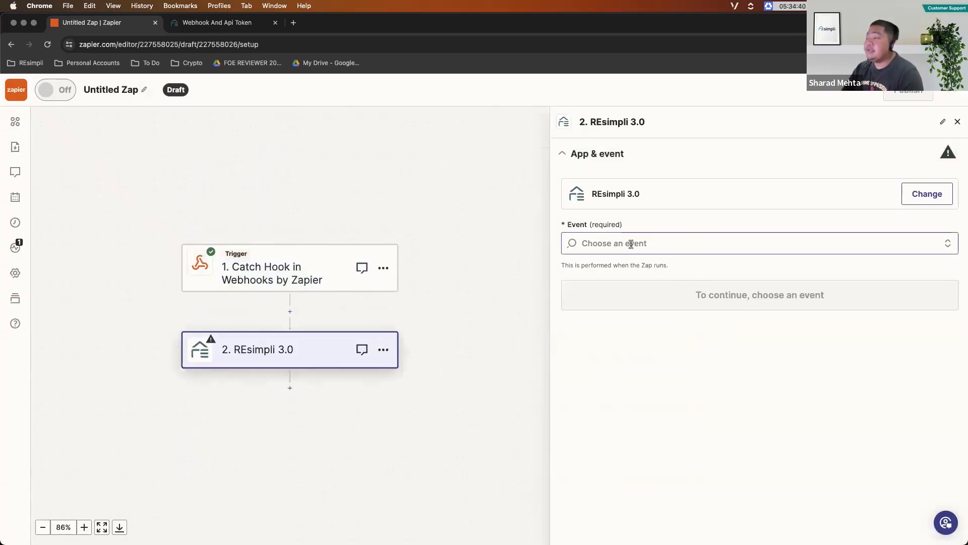
left_click(606, 317)
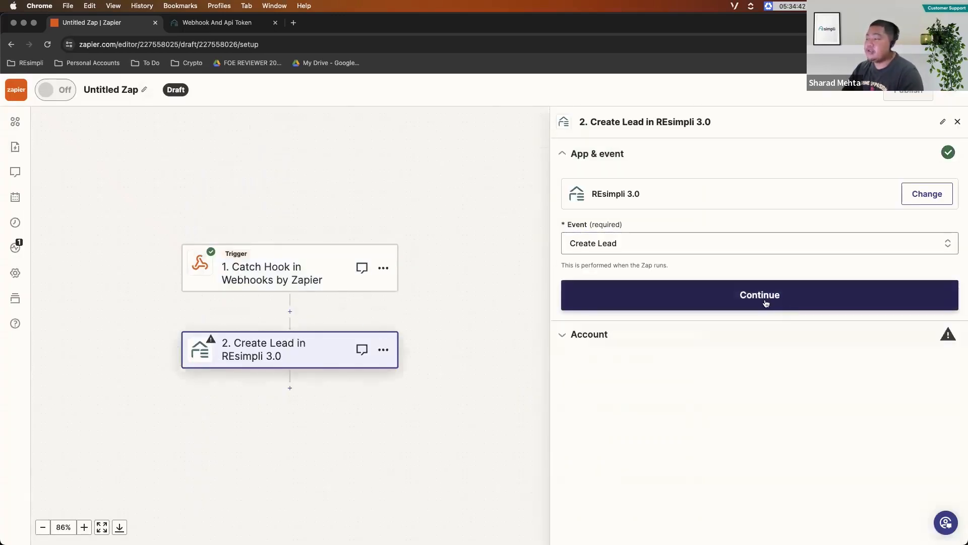
left_click(725, 298)
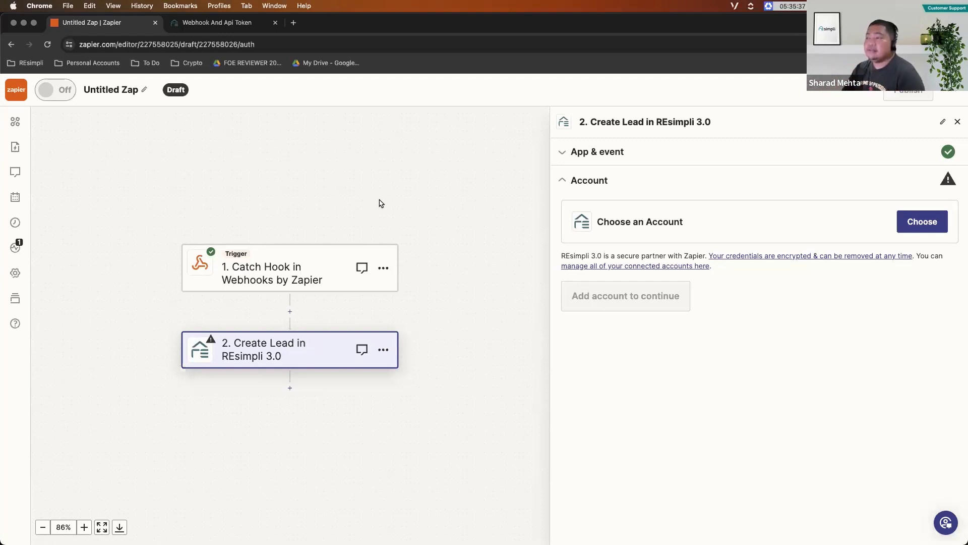
- View the leads board in REsimpli, leaving the webhook edit unsaved, and return to the Zap
left_click(225, 24)
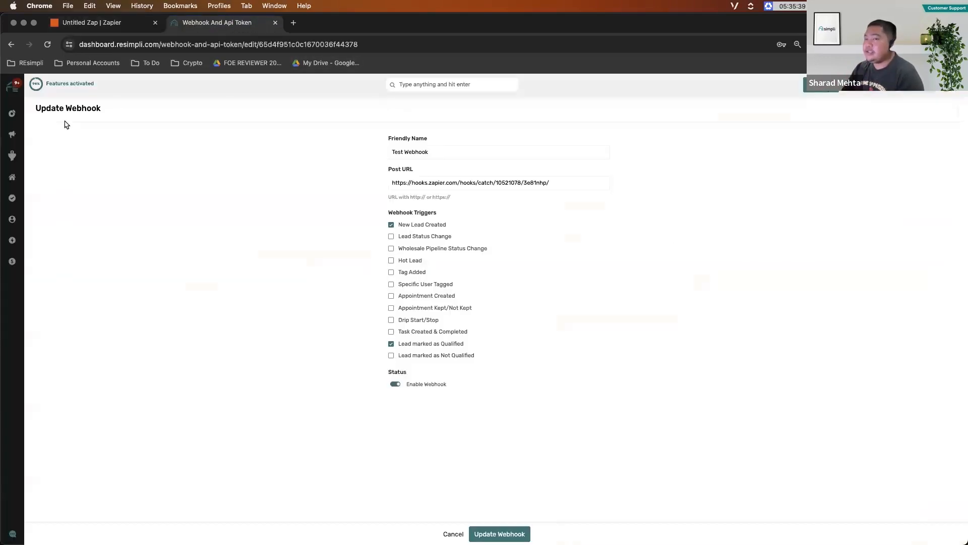
mouse_move(12, 155)
left_click(58, 171)
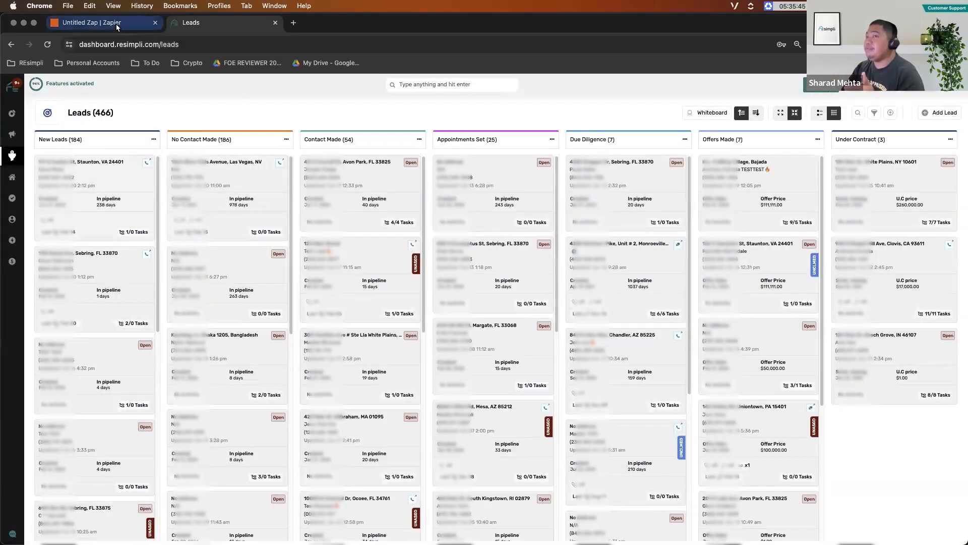
left_click(116, 23)
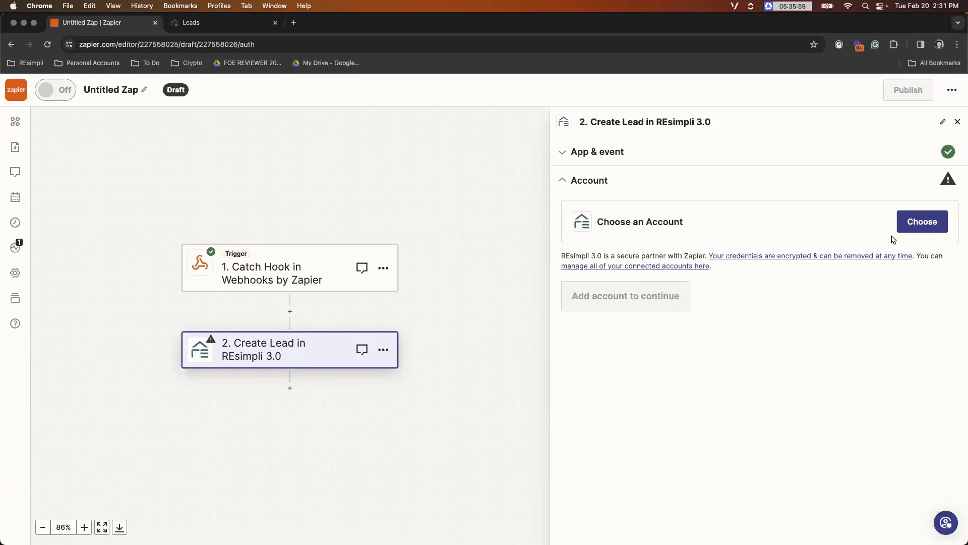
- Assign the existing REsimpli 3.0 account to the Create Lead action and continue to its action fields
left_click(928, 228)
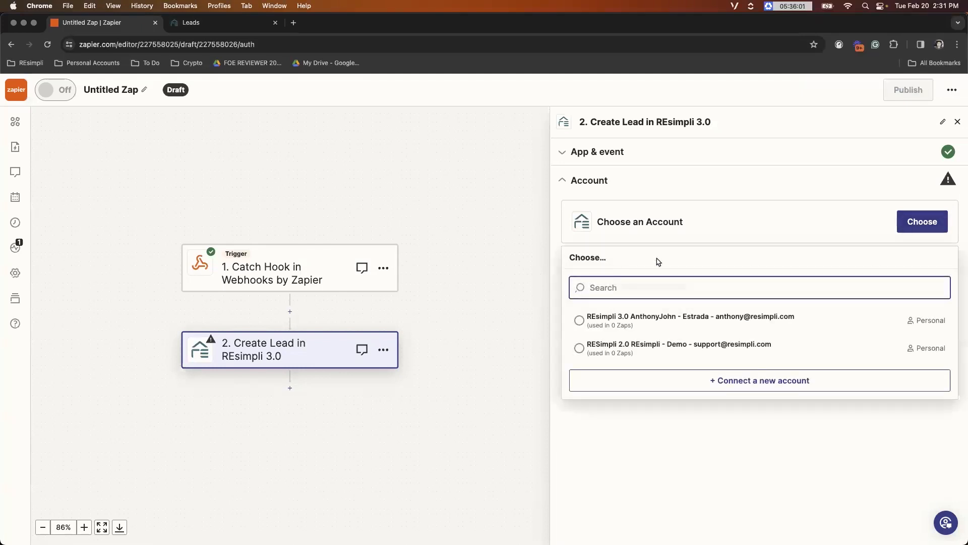
left_click(634, 323)
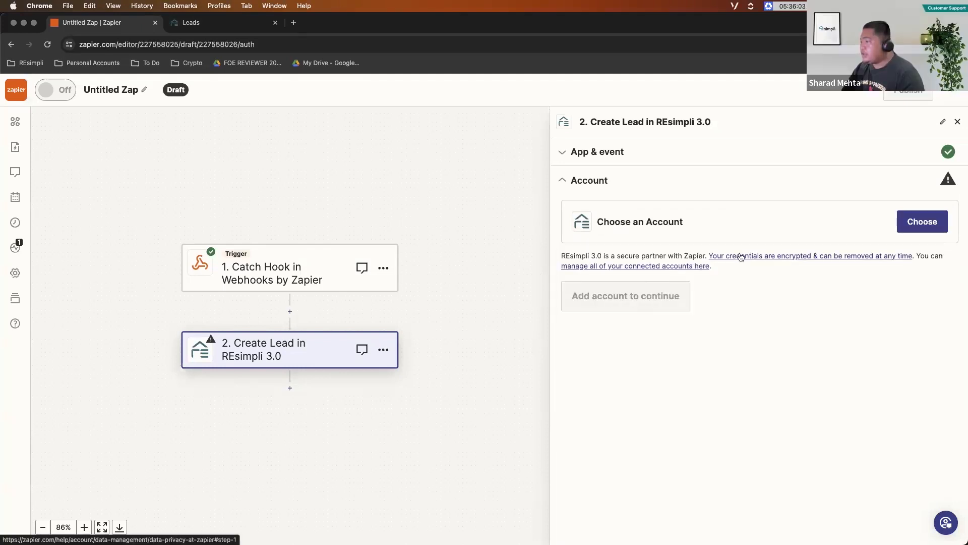
left_click(619, 301)
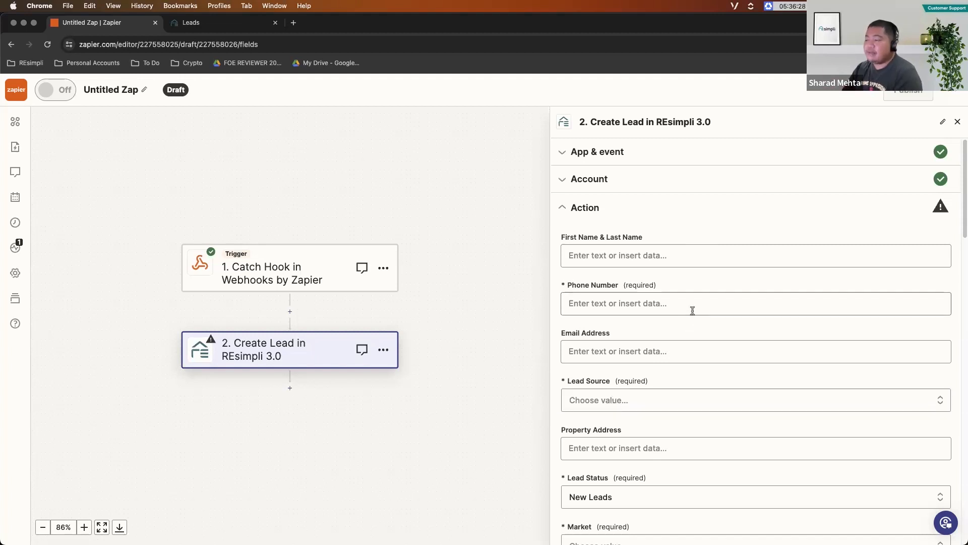
- Examine the Create Lead action's available fields, from contact details and lead source to the custom property questions
scroll(605, 389, "down", 2)
scroll(603, 386, "down", 2)
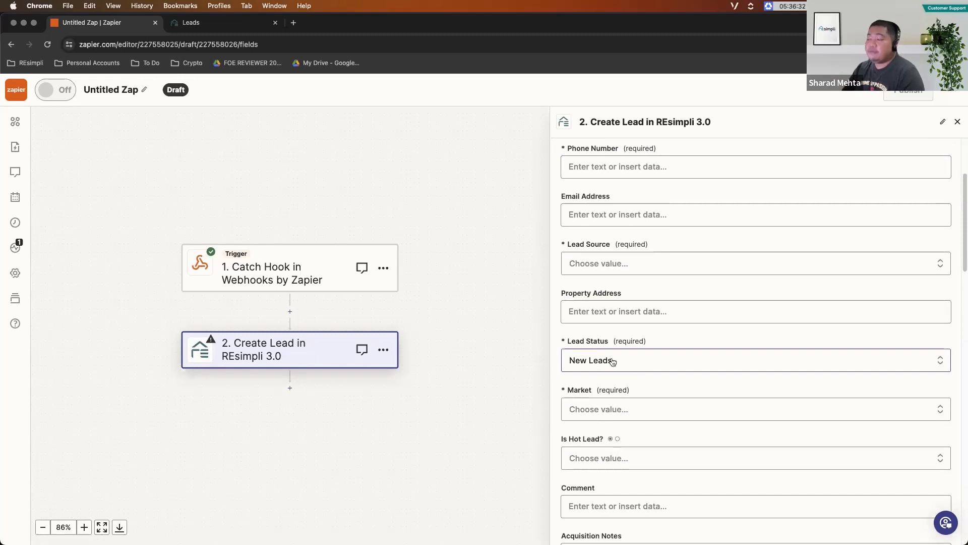
scroll(641, 415, "down", 1)
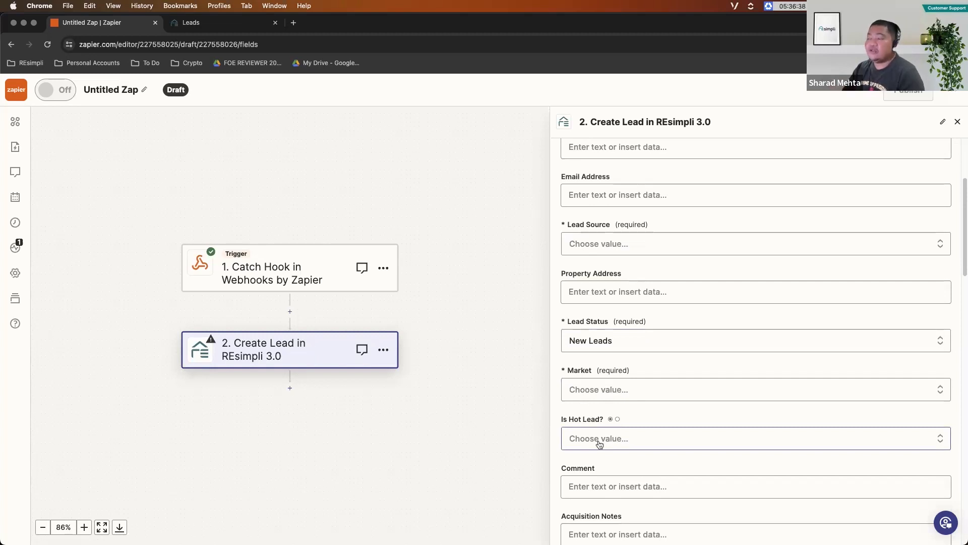
scroll(642, 402, "down", 3)
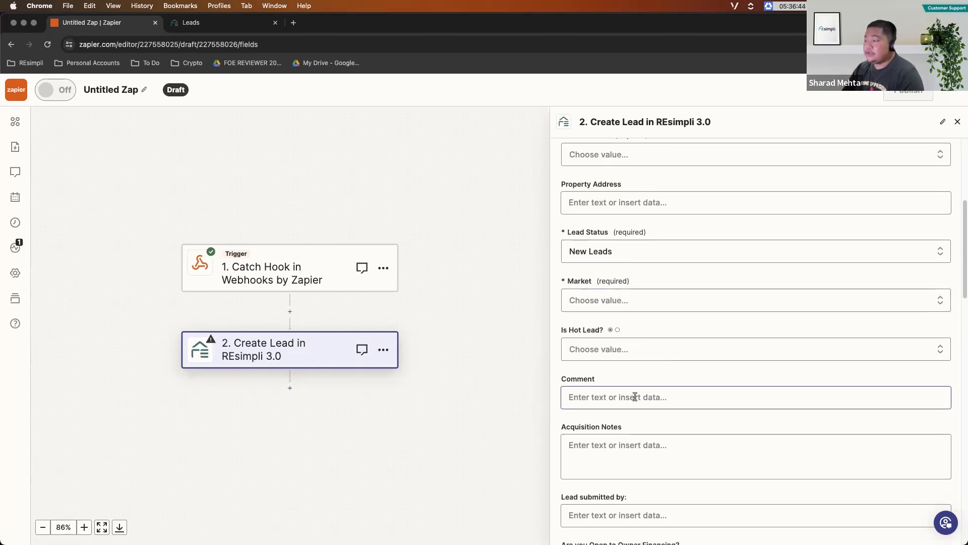
scroll(639, 373, "down", 6)
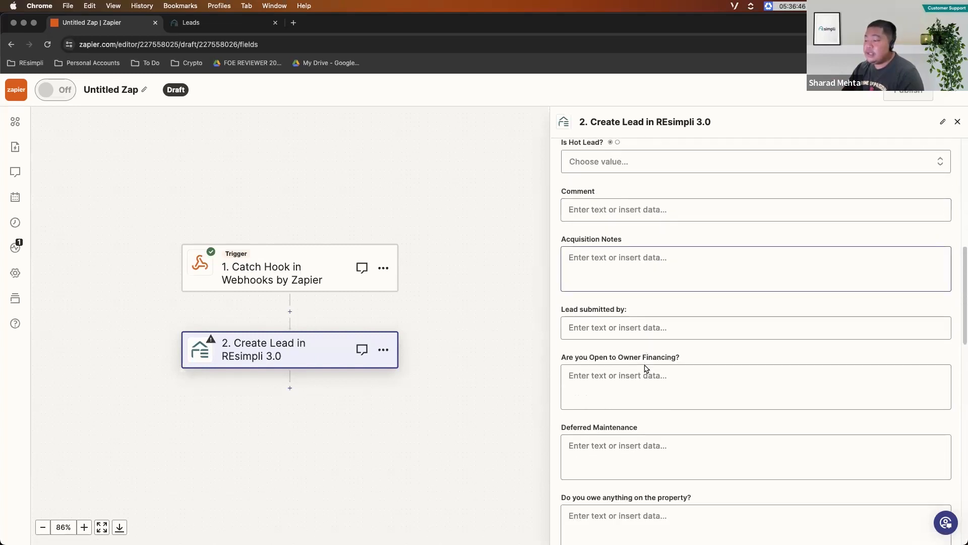
scroll(644, 365, "down", 3)
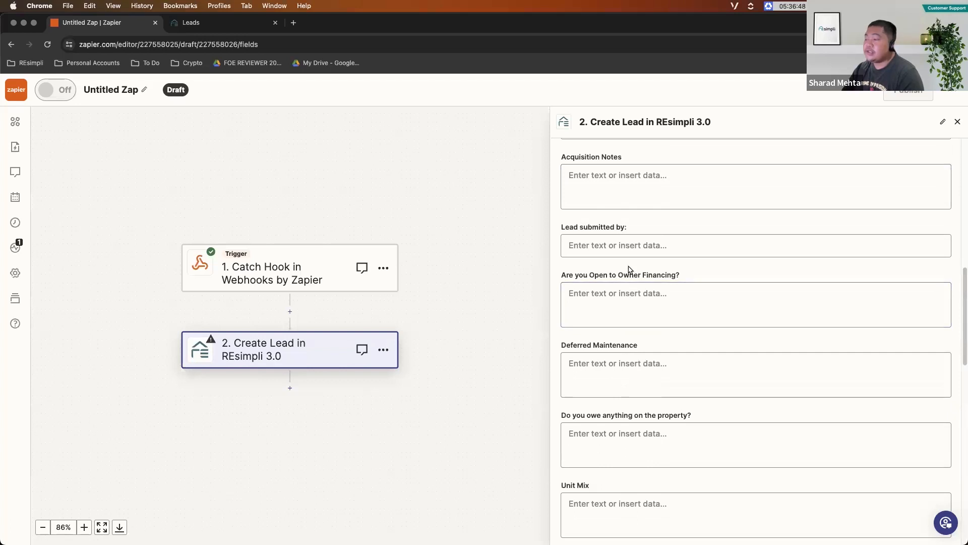
scroll(655, 421, "down", 7)
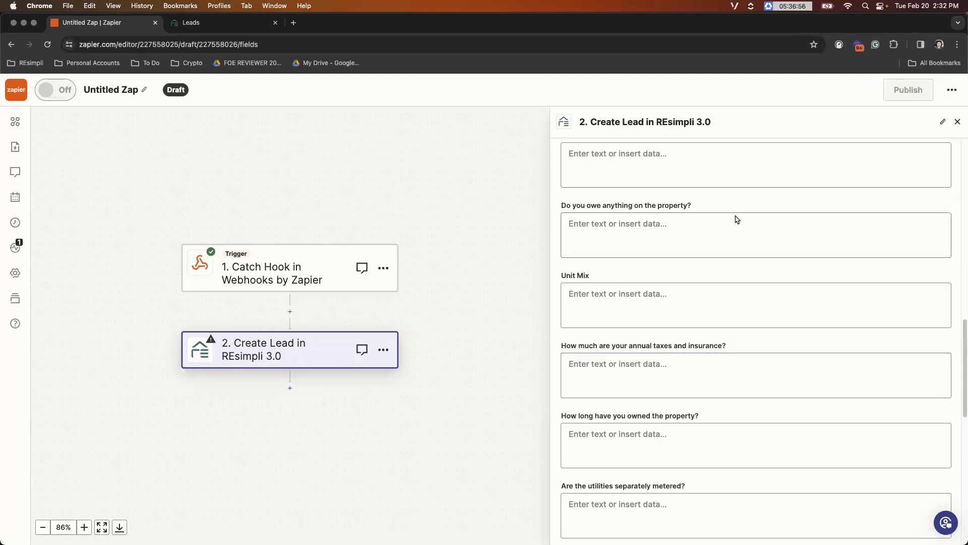
scroll(674, 225, "up", 5)
scroll(662, 252, "up", 5)
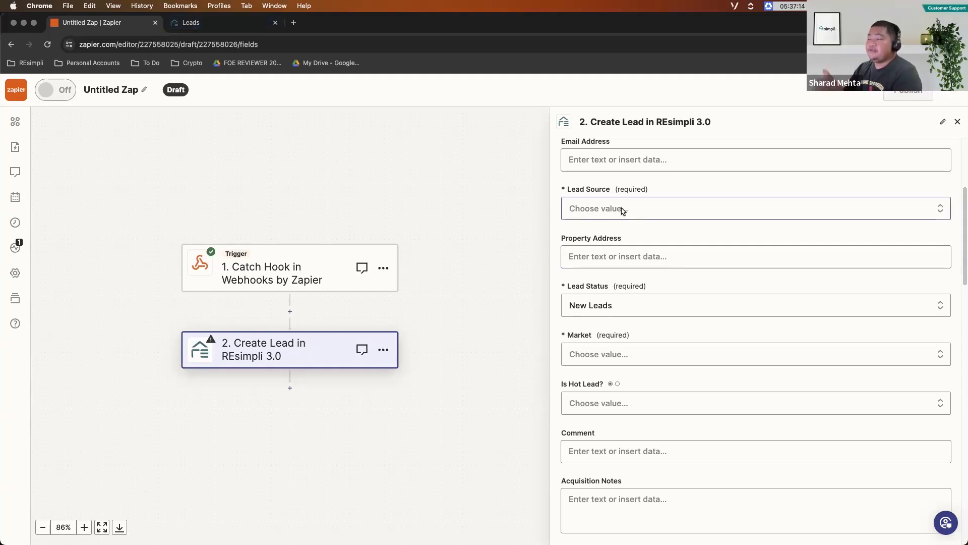
- Check the lead sources and campaigns on the Manage Numbers page in REsimpli and return to the Zap in Zapier
left_click(227, 25)
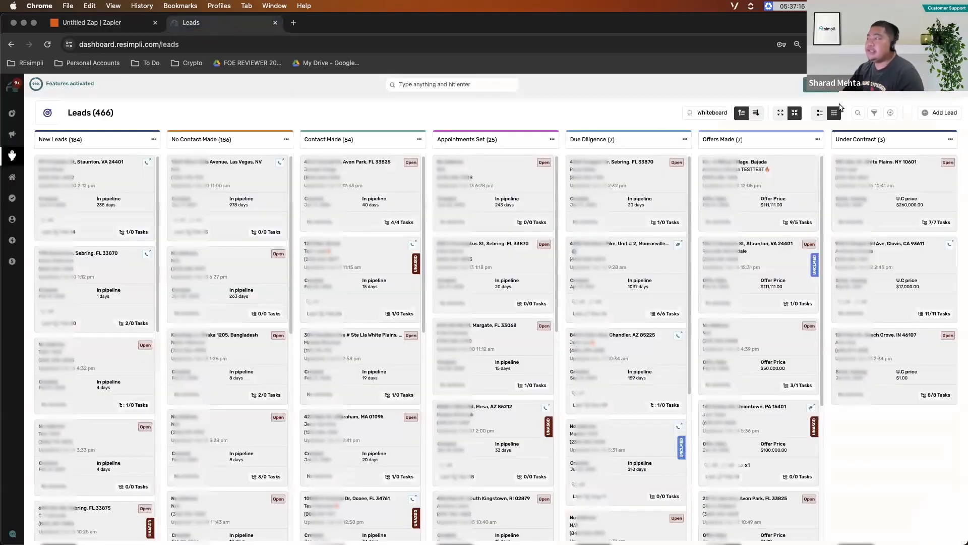
left_click(911, 296)
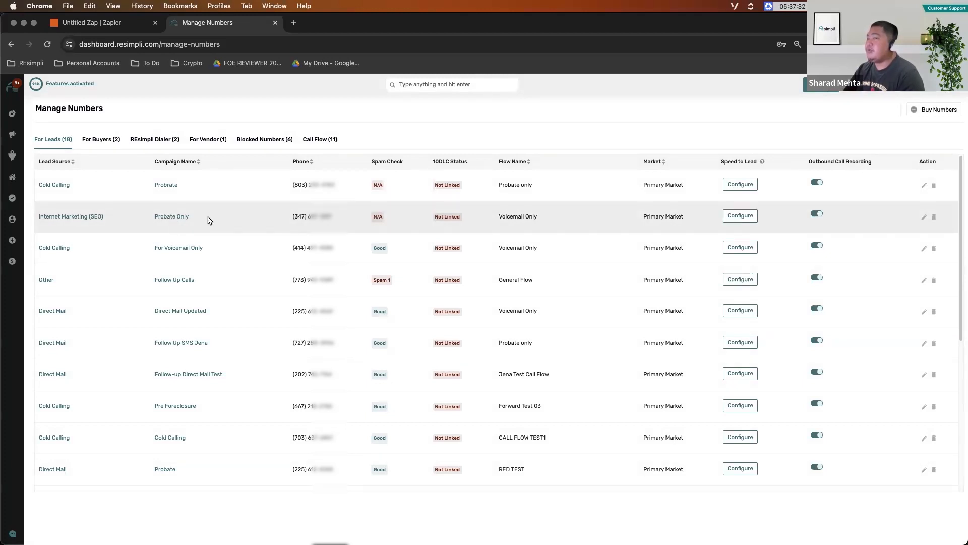
left_click(101, 23)
- Change the Create Lead action's account to the RESimpli 2.0 Demo connection and continue to the action fields
scroll(726, 183, "up", 5)
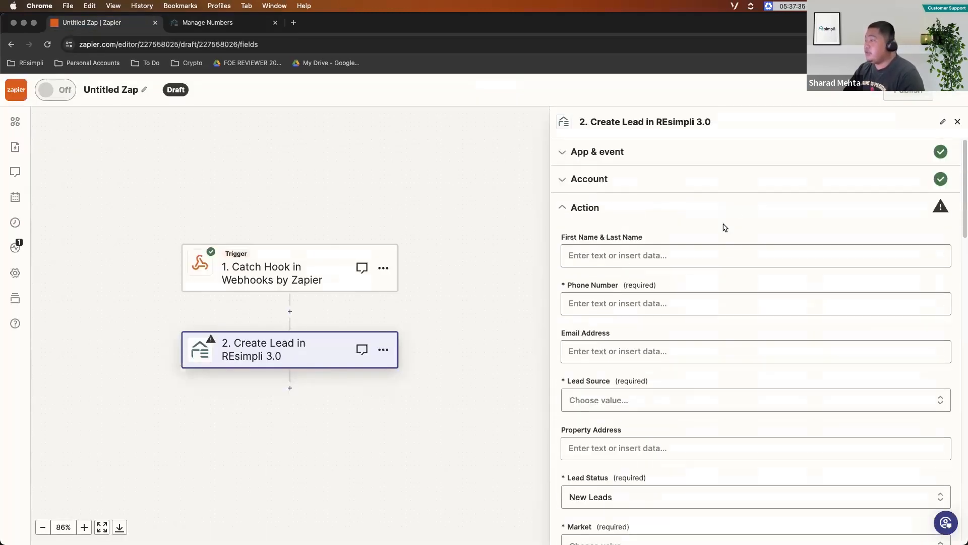
left_click(662, 180)
left_click(899, 226)
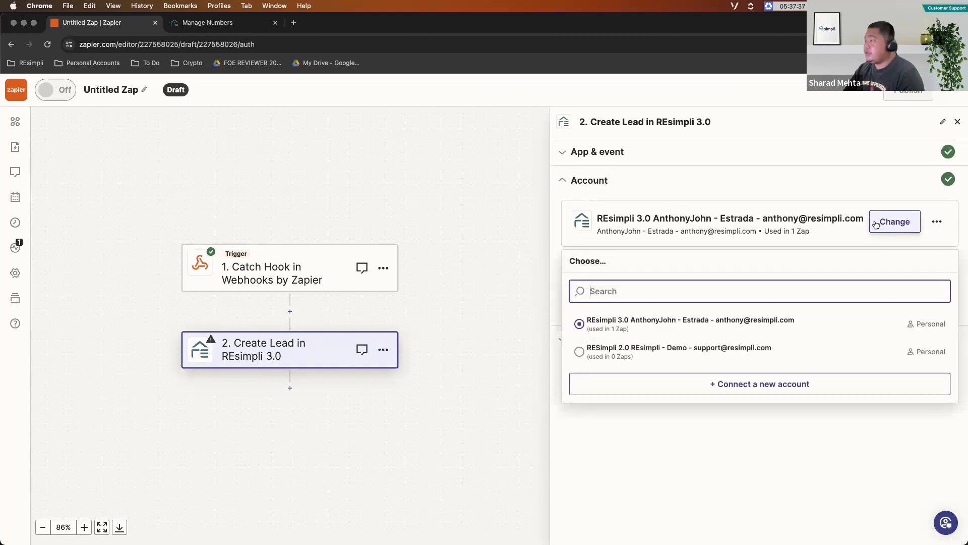
left_click(702, 350)
left_click(594, 303)
- Set the Create Lead action's Lead Source to Internet Marketing (SEO)
scroll(642, 281, "down", 5)
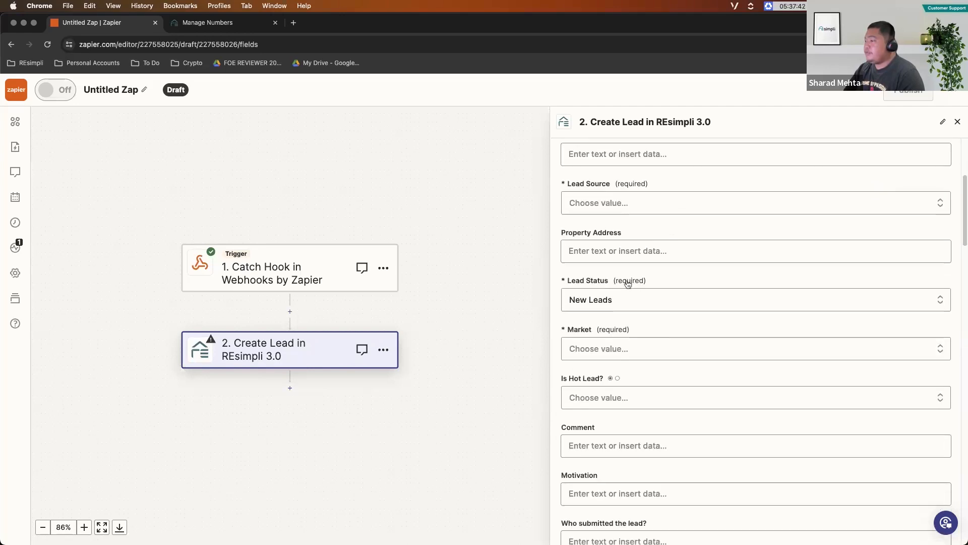
scroll(627, 281, "up", 1)
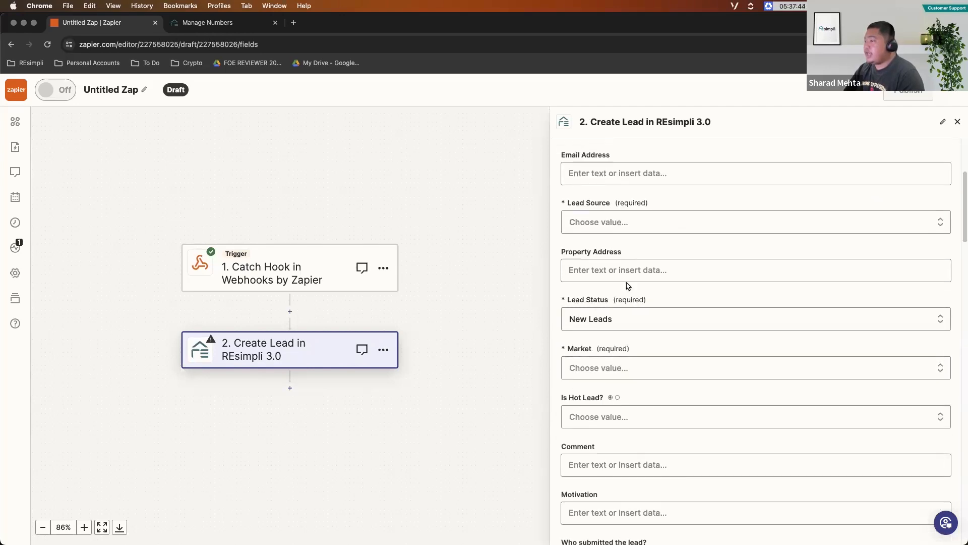
left_click(620, 223)
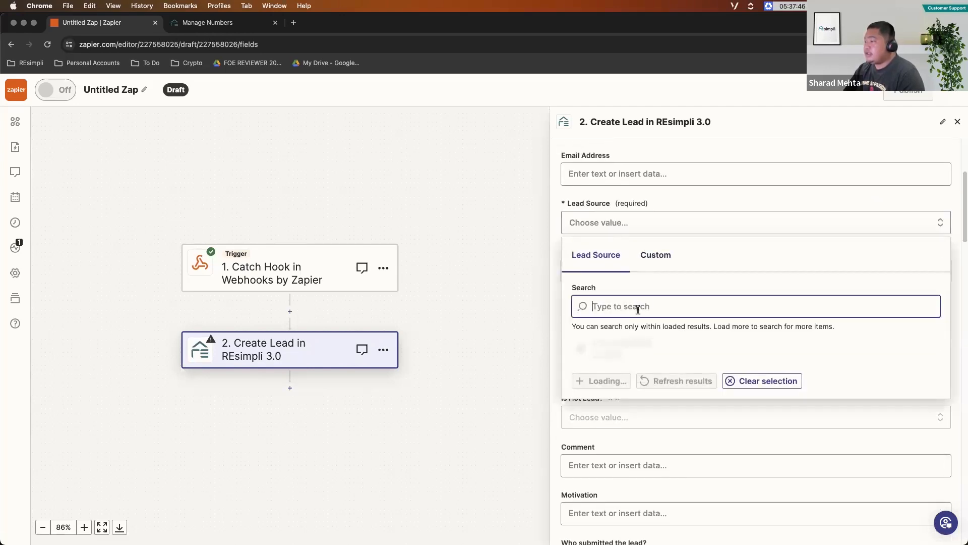
type("inter")
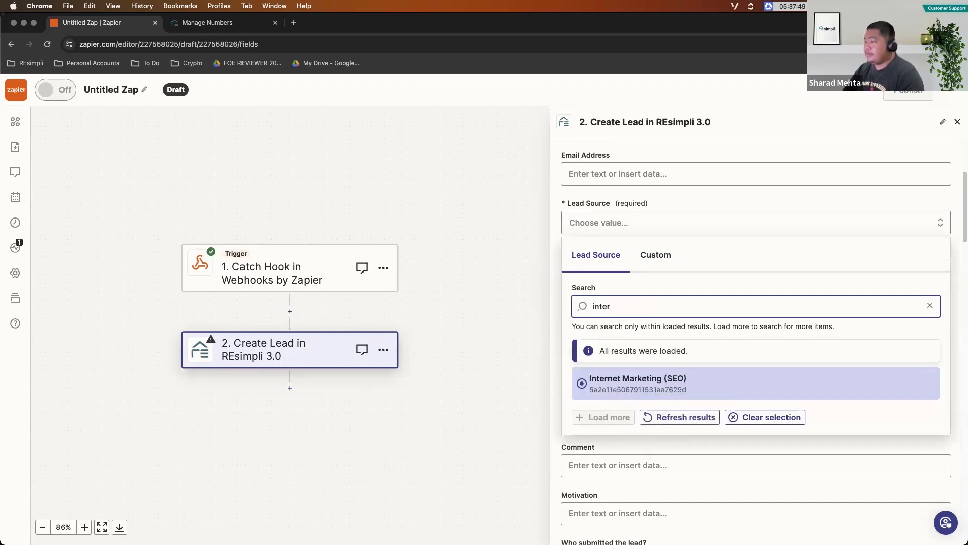
left_click(641, 385)
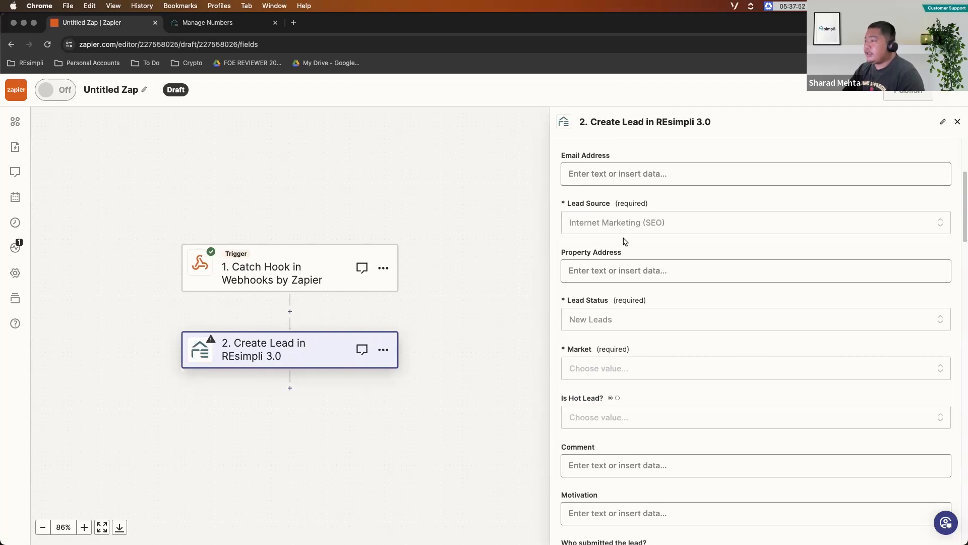
- View the campaign choices available for the selected lead source in the Create Lead action
scroll(649, 255, "down", 2)
scroll(653, 262, "down", 4)
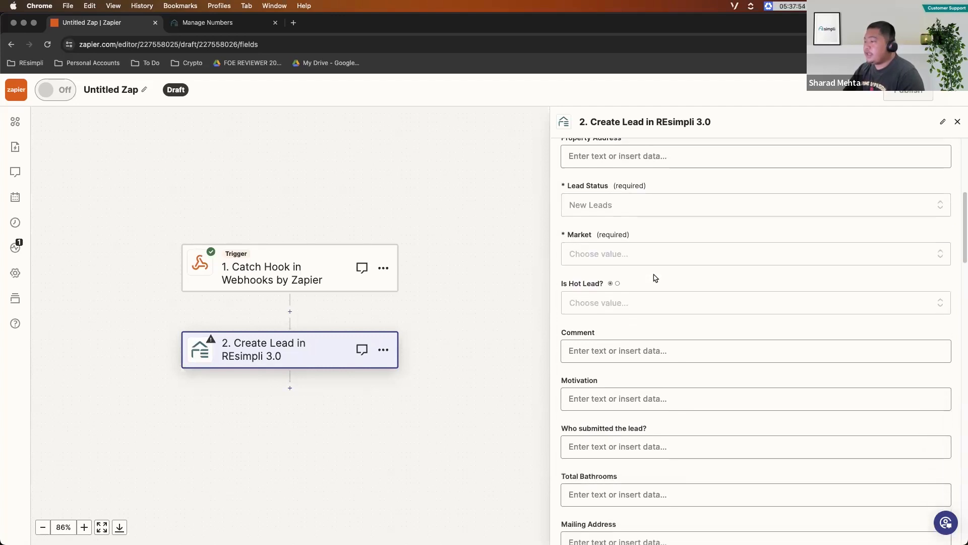
left_click(589, 384)
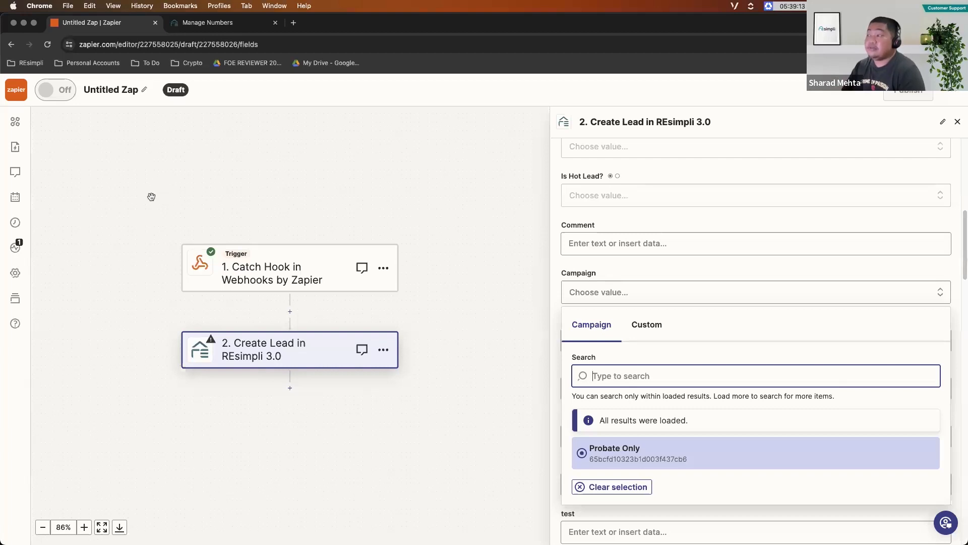
scroll(123, 326, "down", 3)
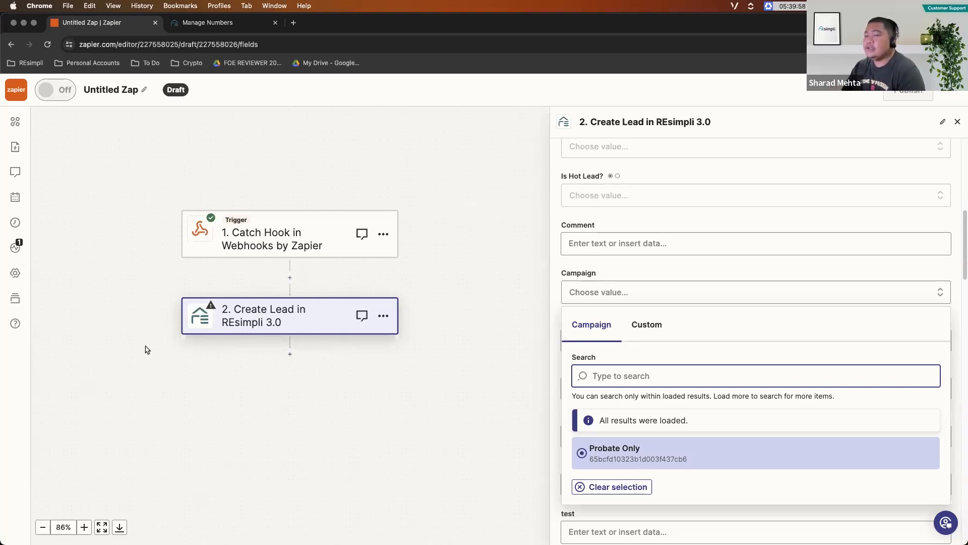
- Switch to REsimpli and open Test Webhook for editing from the Webhooks & API Token page
key("ctrl+Tab")
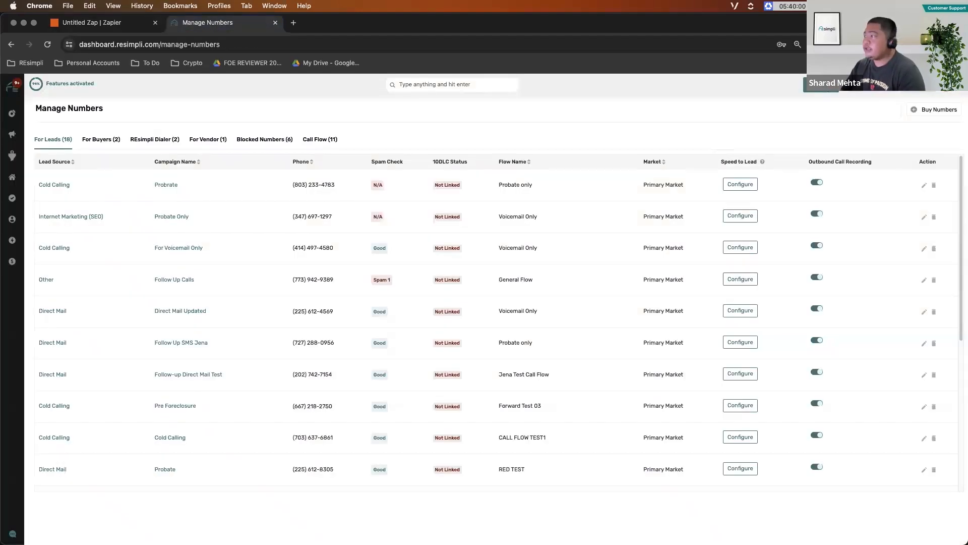
left_click(917, 395)
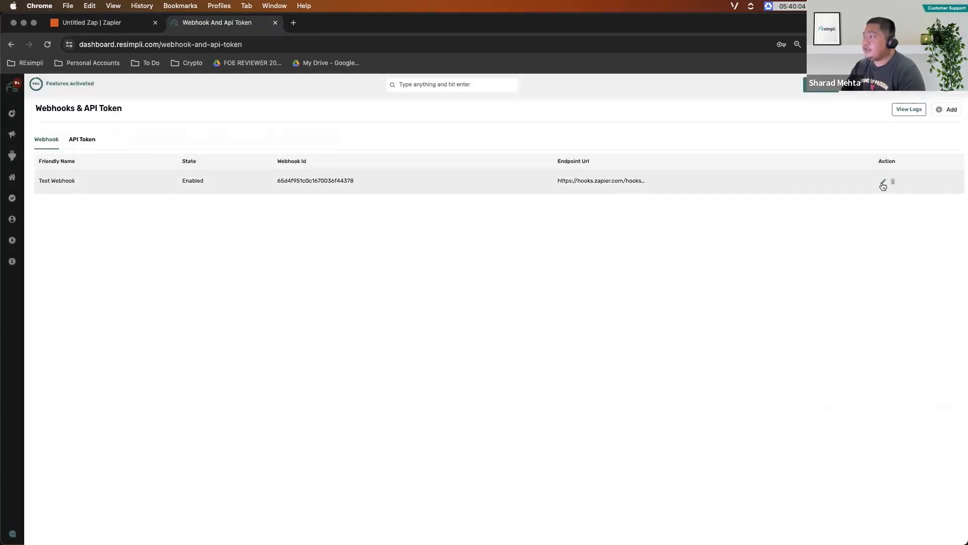
left_click(883, 183)
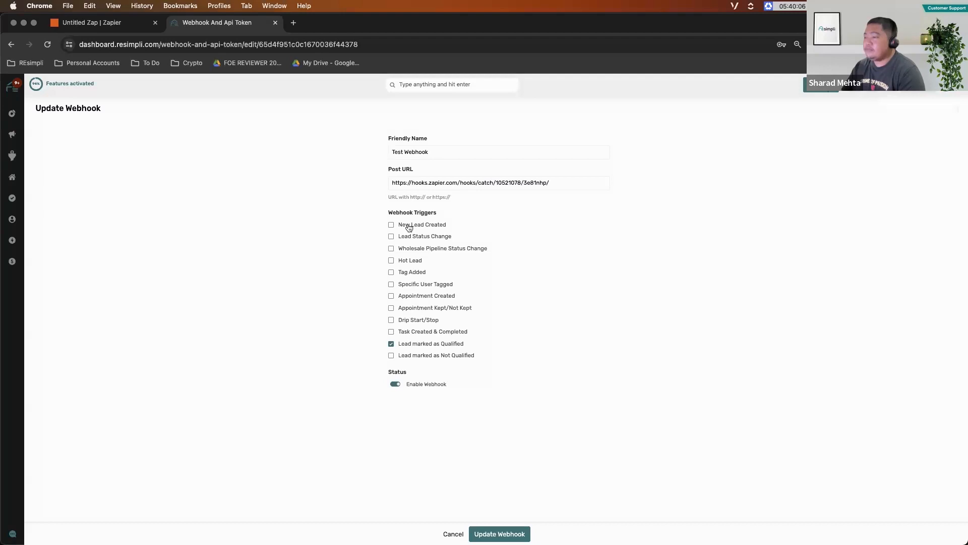